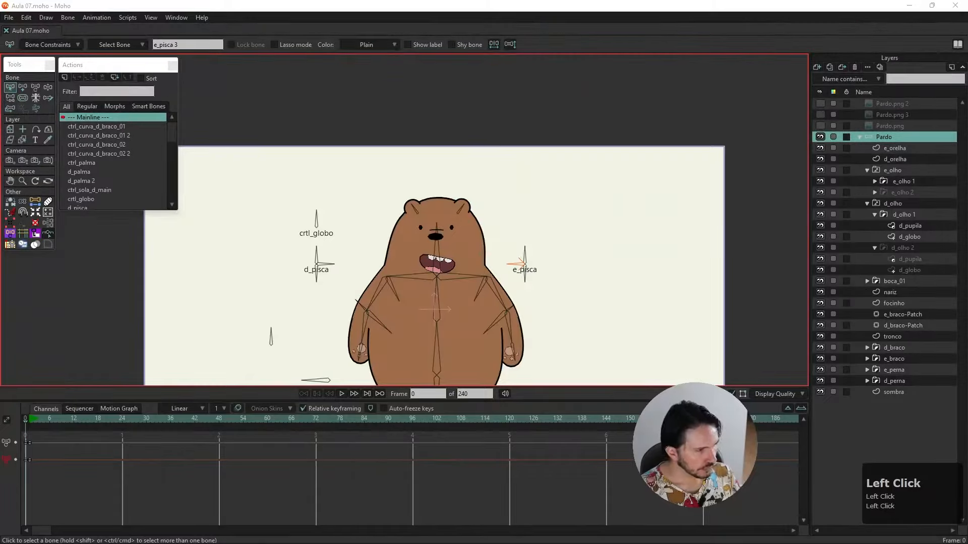
# - Open the Pay me a coffee link from the Animaí! YouTube channel banner and read through the page
pyautogui.click(453, 540)
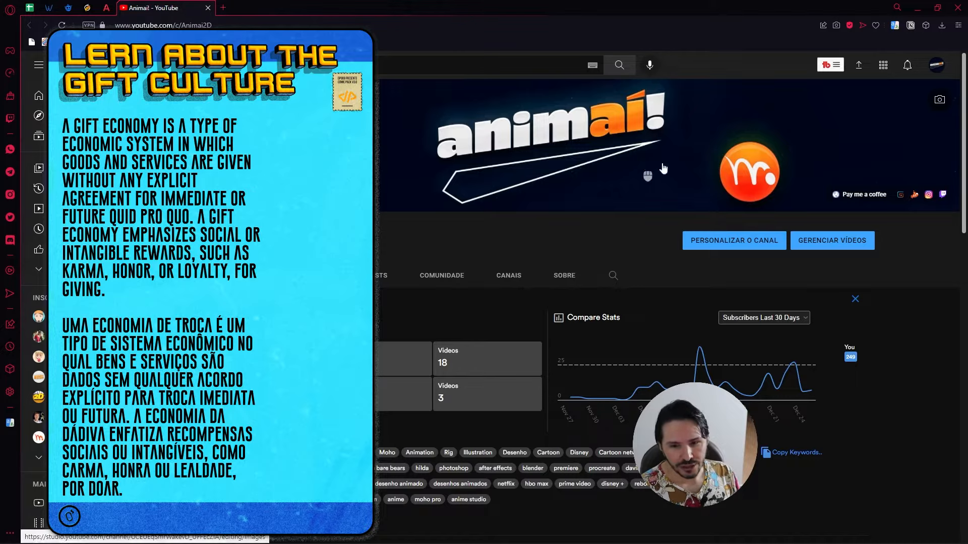
pyautogui.click(868, 197)
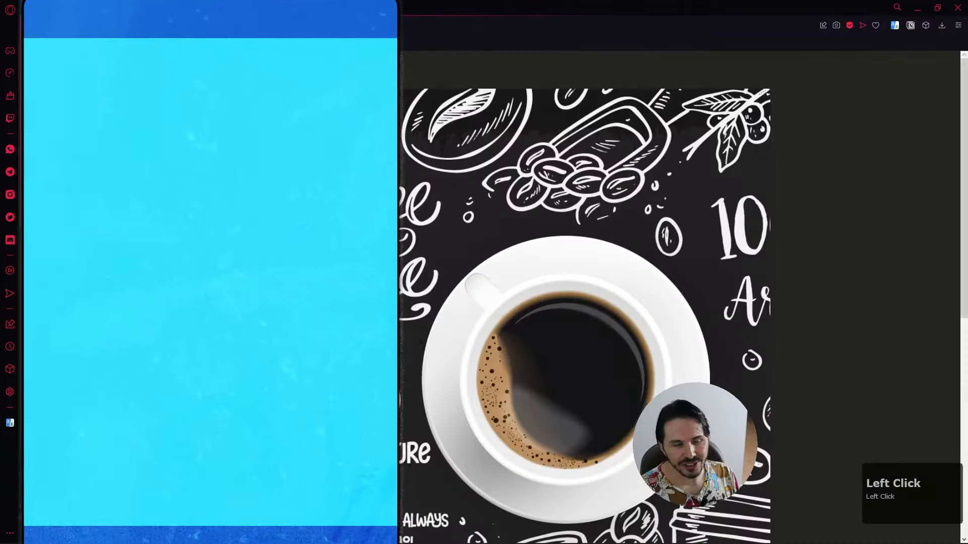
pyautogui.scroll(-4, 313, 140)
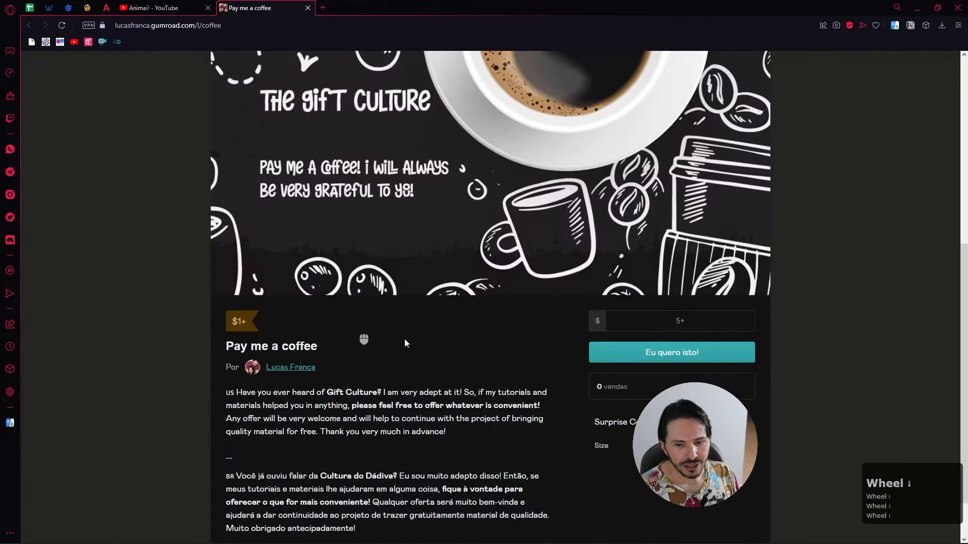
pyautogui.scroll(3, 328, 222)
pyautogui.scroll(-5, 339, 215)
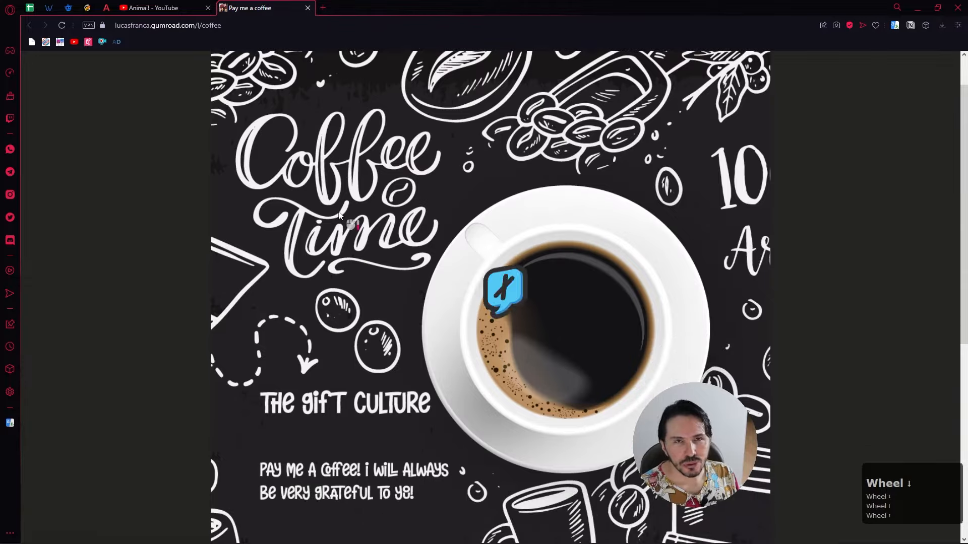
pyautogui.scroll(-2, 490, 292)
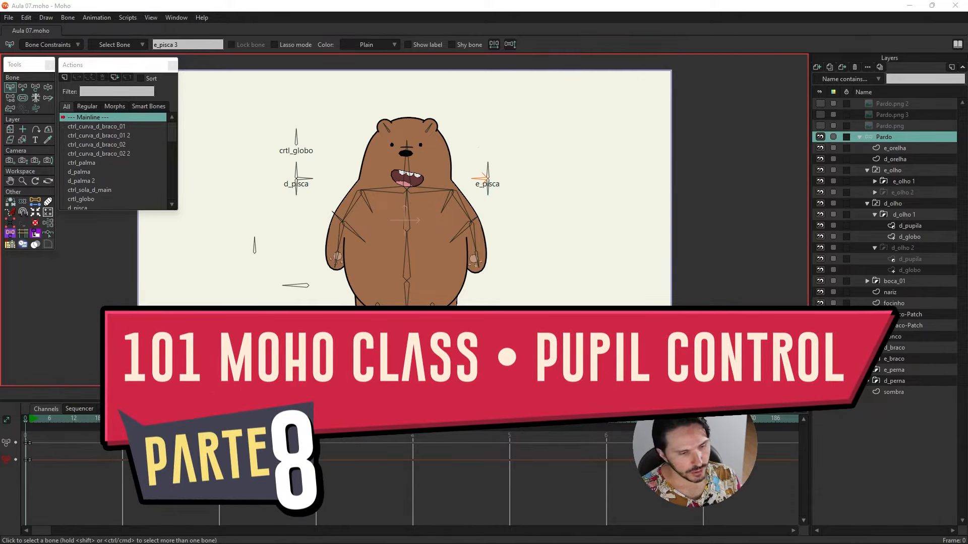
# - Clear the document's animation after the current frame and deselect the bones
pyautogui.click(93, 17)
pyautogui.moveTo(158, 138)
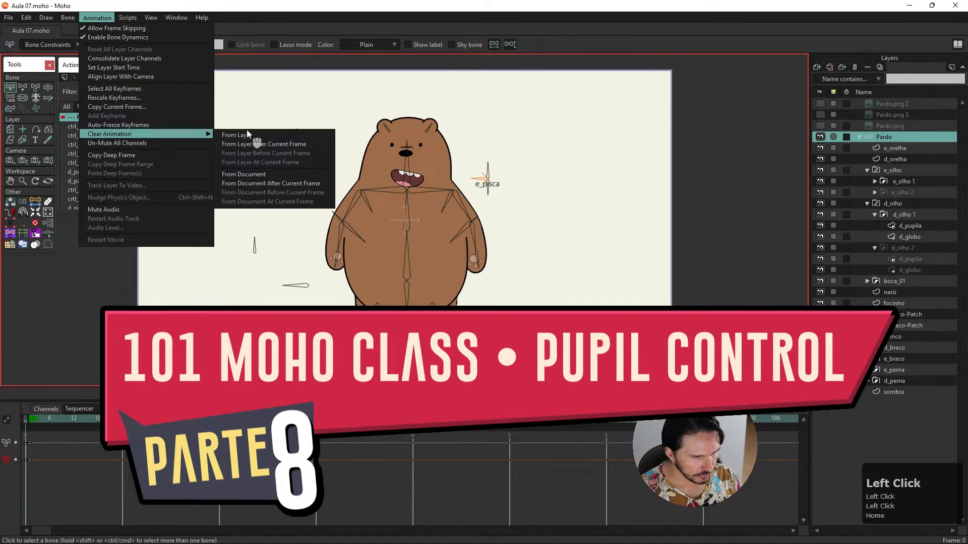
pyautogui.click(271, 185)
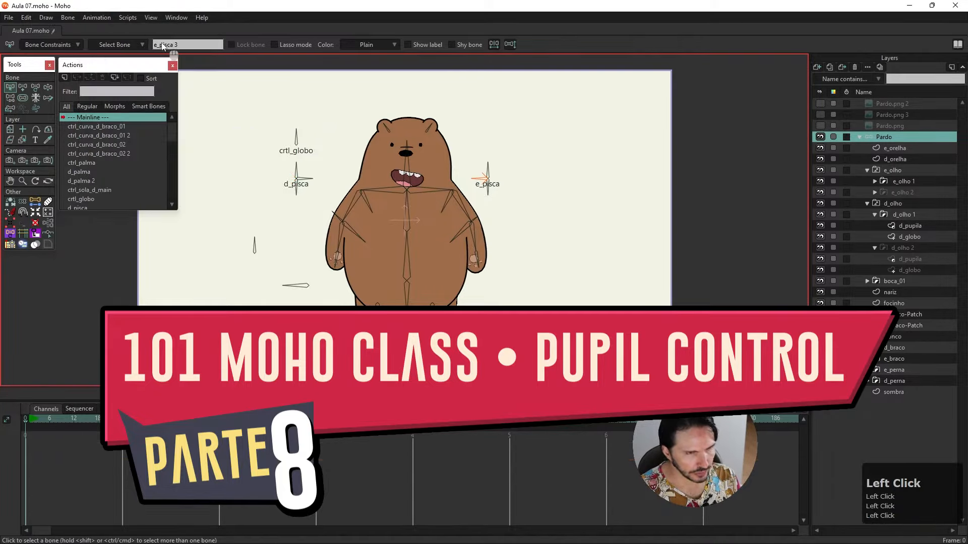
pyautogui.click(610, 168)
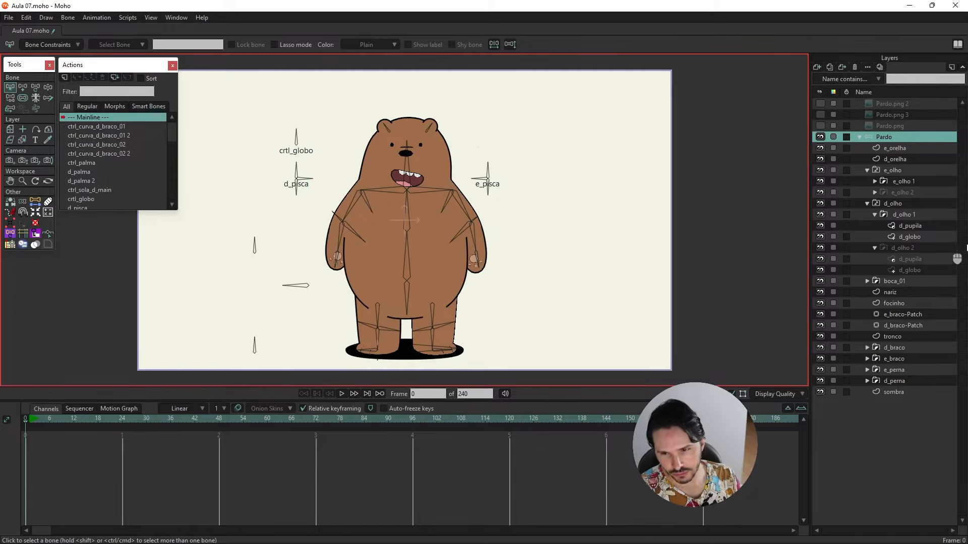
# - Switch the eye layers to e_olho 2 and d_olho 2, and reselect the Pardo layer
pyautogui.click(913, 171)
pyautogui.rightClick(901, 171)
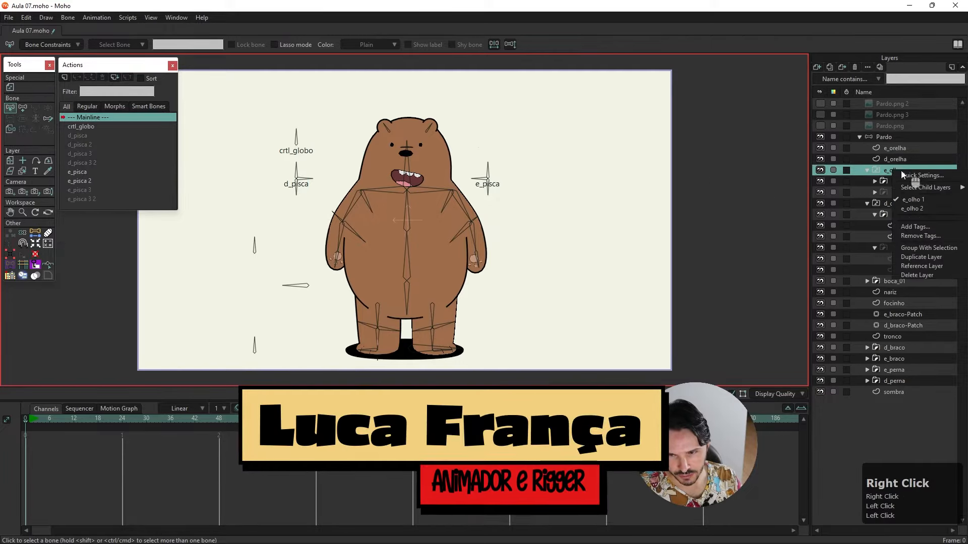
pyautogui.click(915, 208)
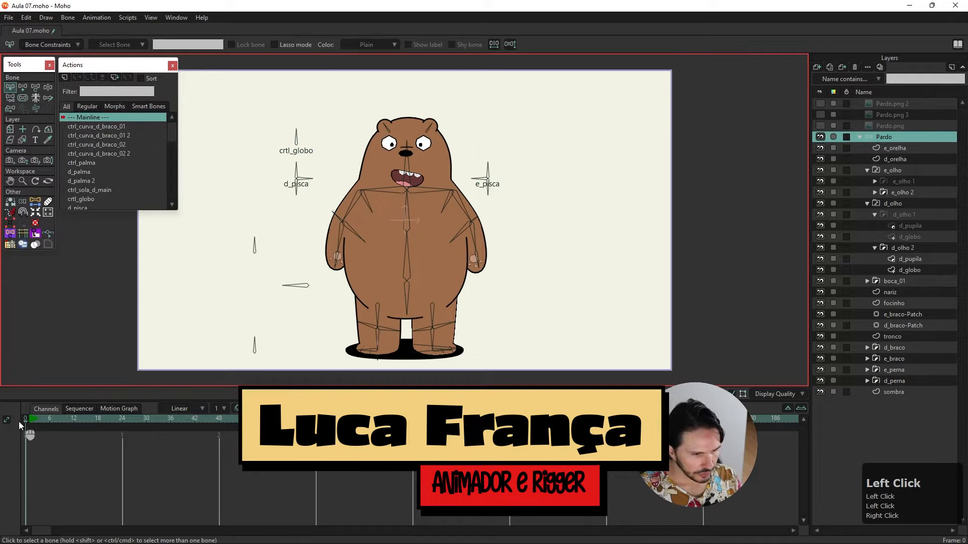
pyautogui.moveTo(19, 422)
pyautogui.mouseDown()
pyautogui.moveTo(28, 422)
pyautogui.moveTo(9, 421)
pyautogui.mouseUp()
# - Show the grid and add three L-shaped pairs of bones, one on each side of the bear's head and one above it
pyautogui.click(22, 88)
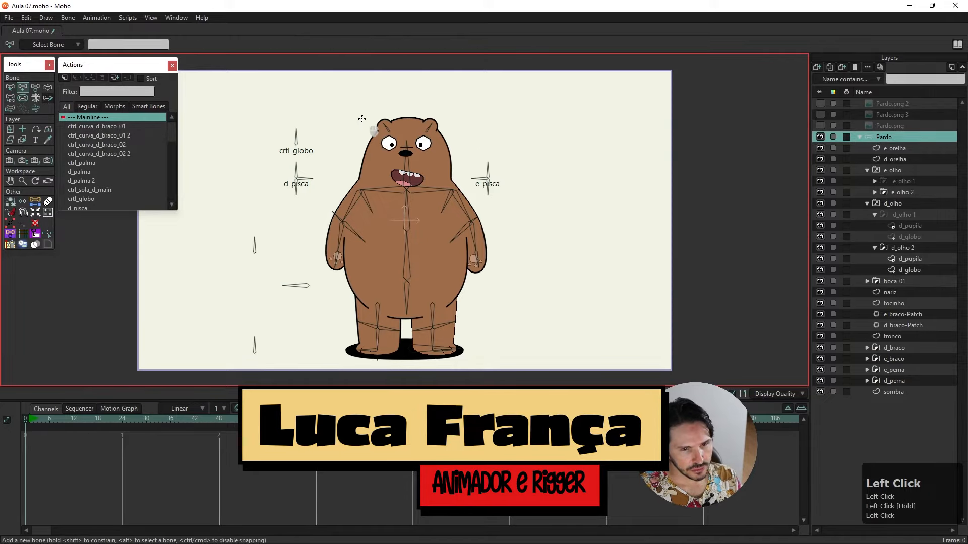
pyautogui.scroll(3, 361, 121)
pyautogui.scroll(-1, 361, 121)
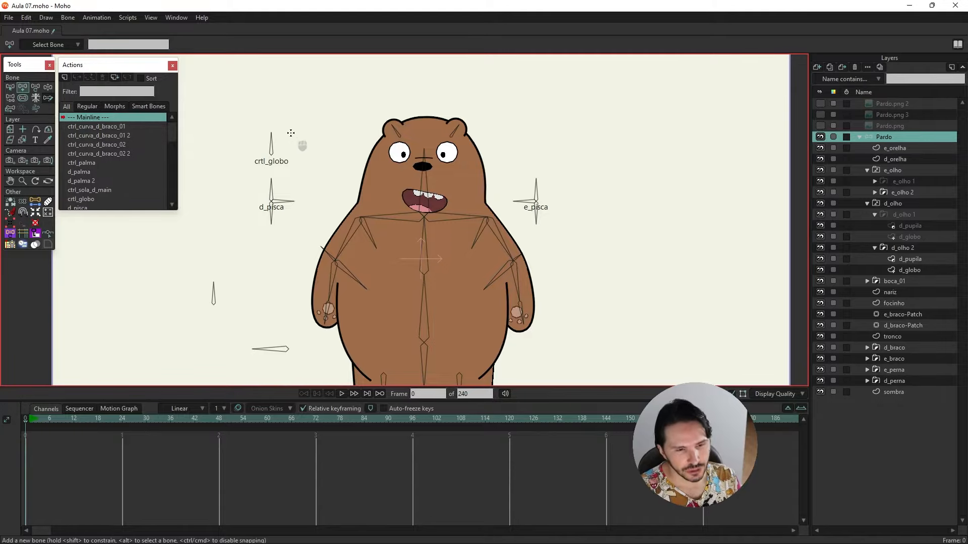
pyautogui.hotkey('ctrl', 'g')
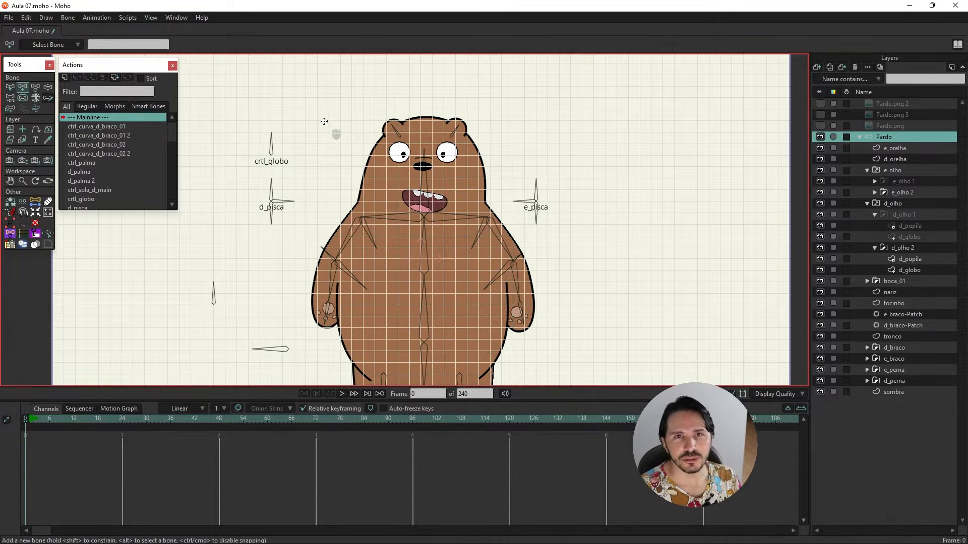
pyautogui.moveTo(305, 132)
pyautogui.mouseDown()
pyautogui.moveTo(305, 110)
pyautogui.moveTo(327, 131)
pyautogui.mouseUp()
pyautogui.moveTo(421, 87); pyautogui.dragTo(444, 87)
pyautogui.moveTo(547, 132); pyautogui.dragTo(524, 132)
# - Select the six new bones around the head and detach them from their parent bones
pyautogui.click(10, 87)
pyautogui.moveTo(290, 99); pyautogui.dragTo(327, 139)
pyautogui.moveTo(407, 74); pyautogui.dragTo(456, 100)
pyautogui.moveTo(525, 103); pyautogui.dragTo(555, 138)
pyautogui.click(10, 97)
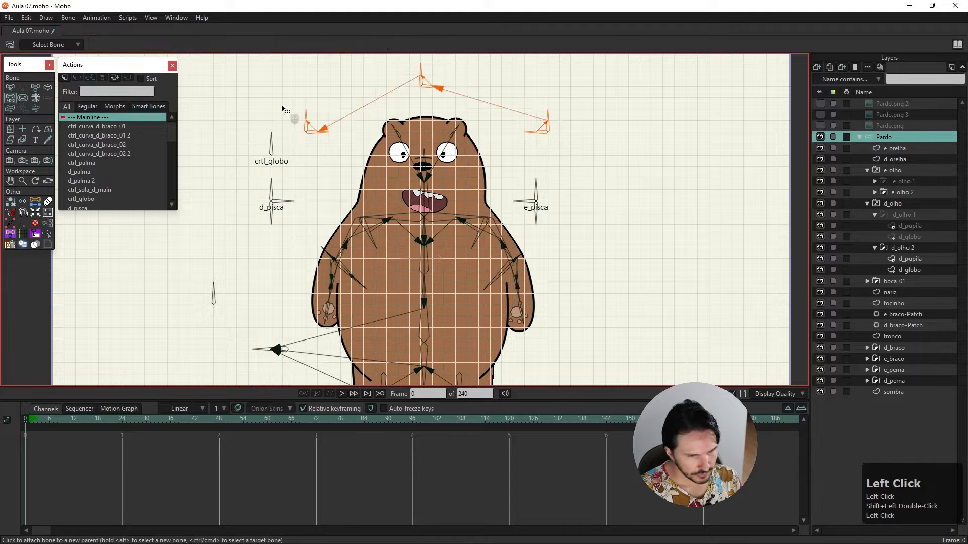
pyautogui.click(281, 108)
# - Set the bone strength of the six selected bones to 0
pyautogui.click(23, 98)
pyautogui.moveTo(159, 44); pyautogui.dragTo(15, 40)
pyautogui.write('0')
pyautogui.press('Return')
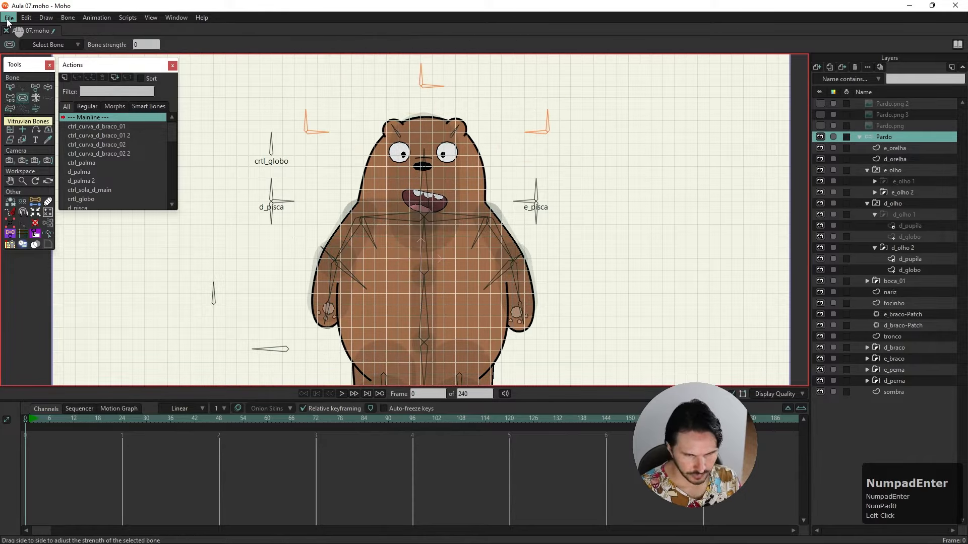
# - Name the vertical bone of the pair above crtl_globo ctrl_d_pupila_h and copy that name
pyautogui.click(10, 87)
pyautogui.click(305, 120)
pyautogui.moveTo(170, 44); pyautogui.dragTo(117, 57)
pyautogui.write('ctrl_')
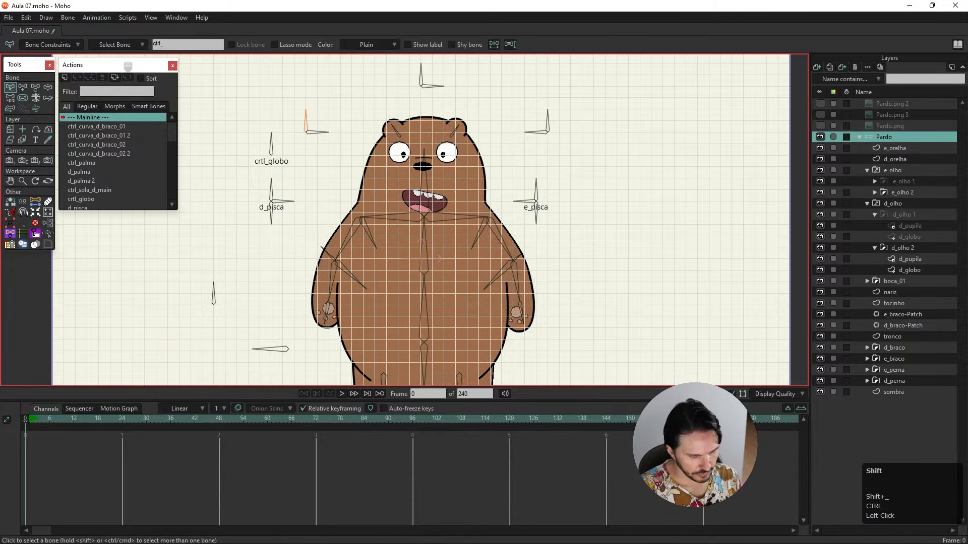
pyautogui.write('d_pupila_h')
pyautogui.click(242, 91)
pyautogui.hotkey('ctrl', 'c')
# - Name the vertical bone of the pair above e_pisca ctrl_e_pupila_h
pyautogui.click(548, 124)
pyautogui.hotkey('ctrl', 'v')
pyautogui.moveTo(169, 44); pyautogui.dragTo(107, 69)
pyautogui.click(166, 44)
pyautogui.press('BackSpace')
pyautogui.write('e')
# - Name the horizontal bone of the pair above crtl_globo ctrl_d_pupila_v
pyautogui.click(317, 134)
pyautogui.hotkey('ctrl', 'v')
pyautogui.click(210, 45)
pyautogui.press('BackSpace')
pyautogui.write('v')
# - Name the horizontal bone of the pair above e_pisca ctrl_e_pupila_v
pyautogui.click(537, 132)
pyautogui.hotkey('ctrl', 'v')
pyautogui.press('BackSpace')
pyautogui.write('v')
pyautogui.click(168, 45)
pyautogui.press('BackSpace')
pyautogui.write('e')
# - Name the vertical bone of the pair above the head ctrl_pupila_h
pyautogui.click(421, 74)
pyautogui.click(187, 45)
pyautogui.hotkey('ctrl', 'v')
pyautogui.click(168, 44)
pyautogui.press('BackSpace')
pyautogui.press('BackSpace')
pyautogui.click(374, 92)
# - Name the horizontal bone of the pair above the head ctrl_pupila_v
pyautogui.click(432, 87)
pyautogui.hotkey('ctrl', 'v')
pyautogui.click(168, 44)
pyautogui.press('BackSpace')
pyautogui.press('BackSpace')
pyautogui.click(206, 45)
pyautogui.press('BackSpace')
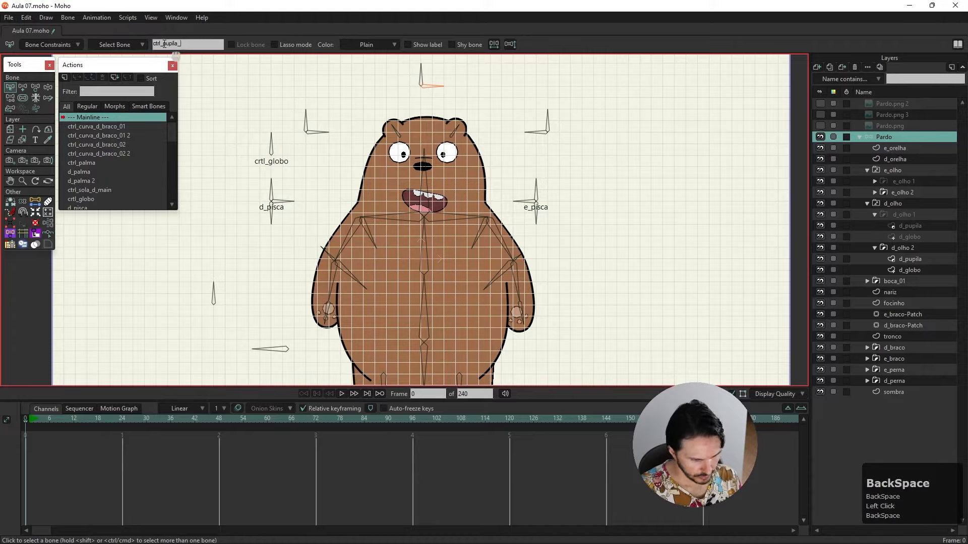
pyautogui.write('v')
pyautogui.click(207, 110)
# - Check the names of the new pupil control bones and hide the grid
pyautogui.click(318, 134)
pyautogui.click(433, 87)
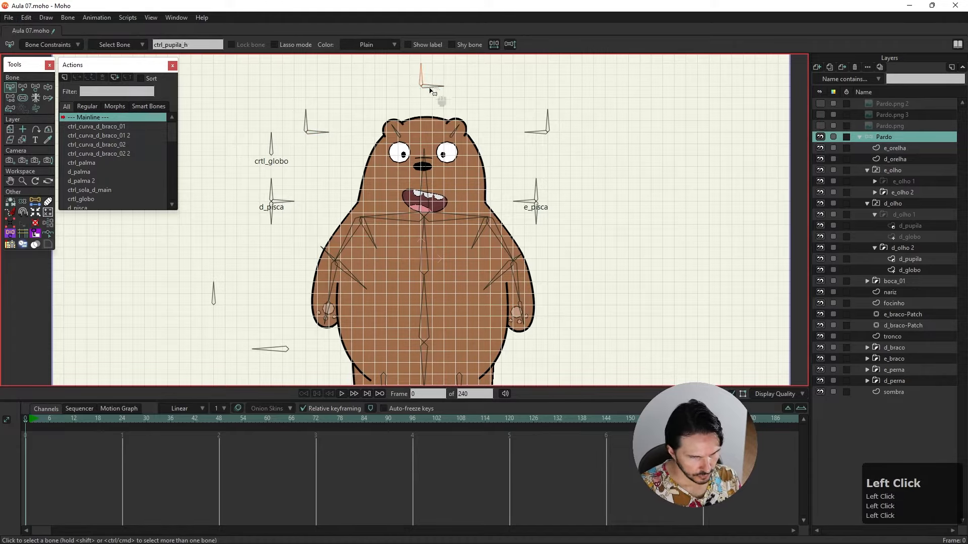
pyautogui.click(542, 132)
pyautogui.click(561, 123)
pyautogui.press('z')
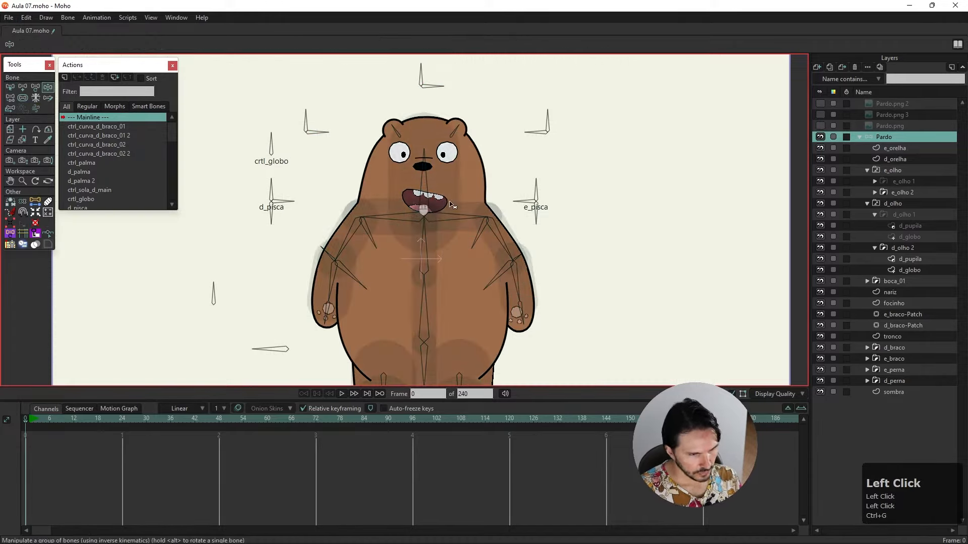
pyautogui.moveTo(359, 100); pyautogui.dragTo(341, 163)
pyautogui.scroll(-1, 339, 160)
pyautogui.scroll(1, 338, 159)
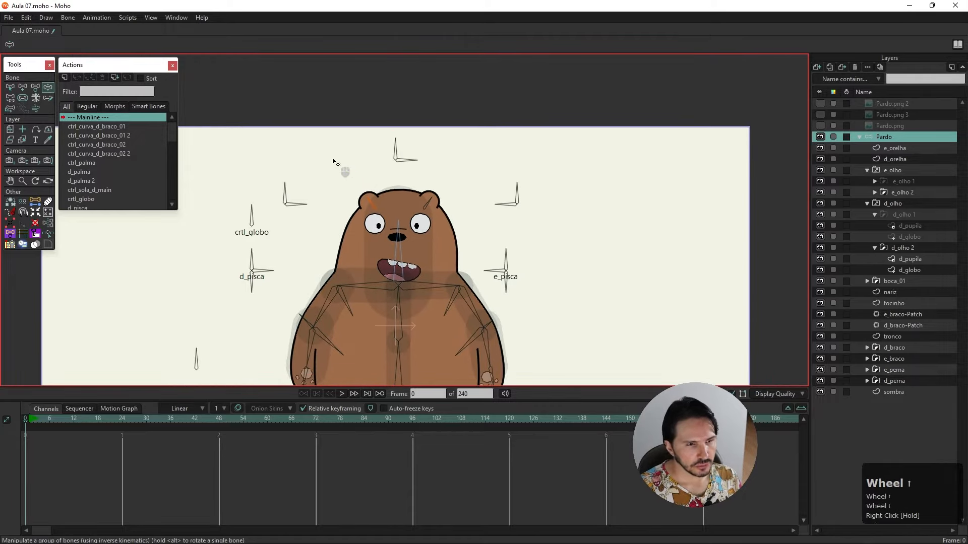
# - Select all six pupil control bones around the bear's head
pyautogui.click(291, 200)
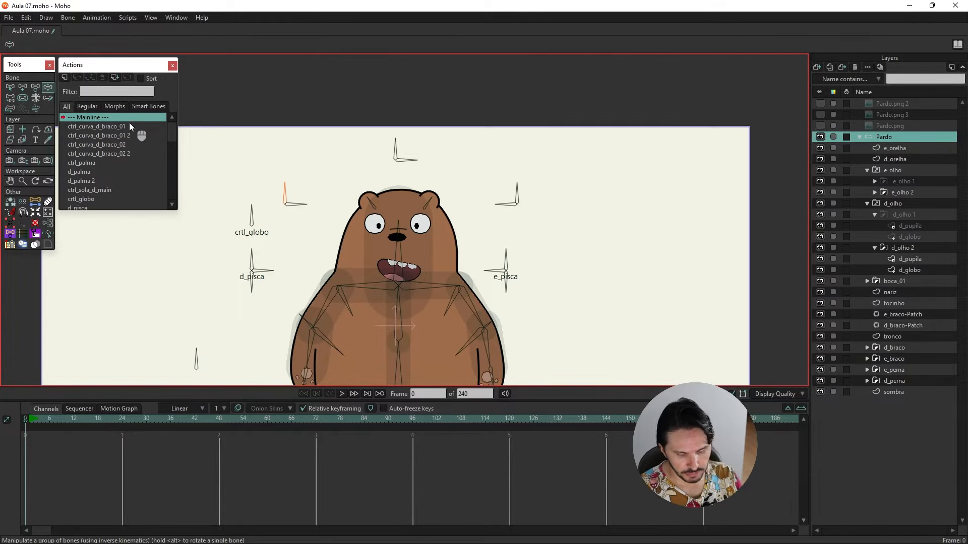
pyautogui.press('p')
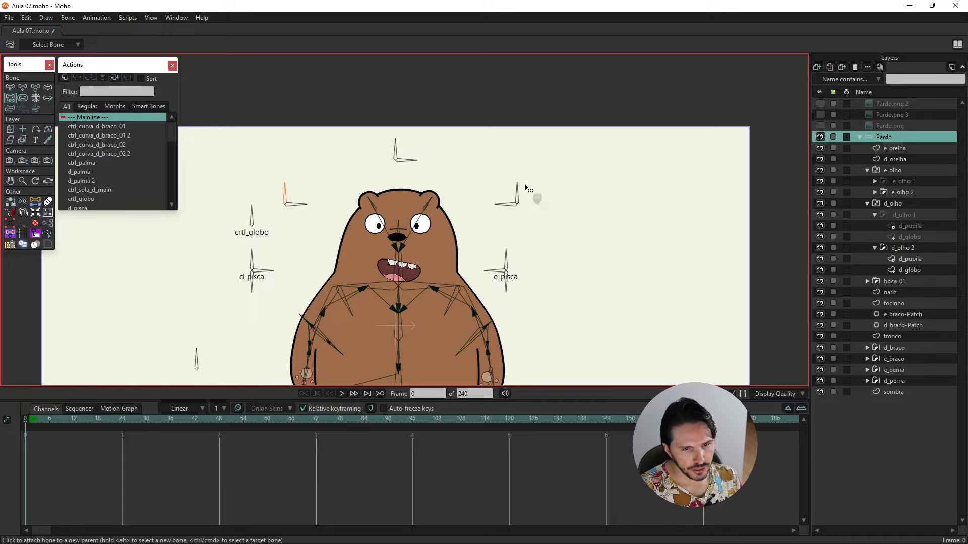
pyautogui.click(10, 87)
pyautogui.moveTo(264, 148); pyautogui.dragTo(307, 217)
pyautogui.moveTo(372, 137); pyautogui.dragTo(410, 169)
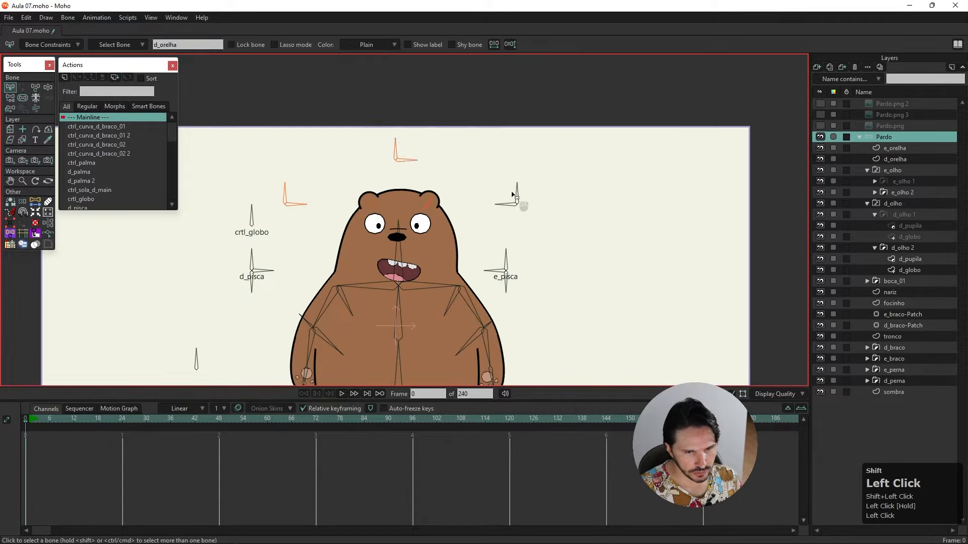
pyautogui.moveTo(278, 165); pyautogui.dragTo(306, 221)
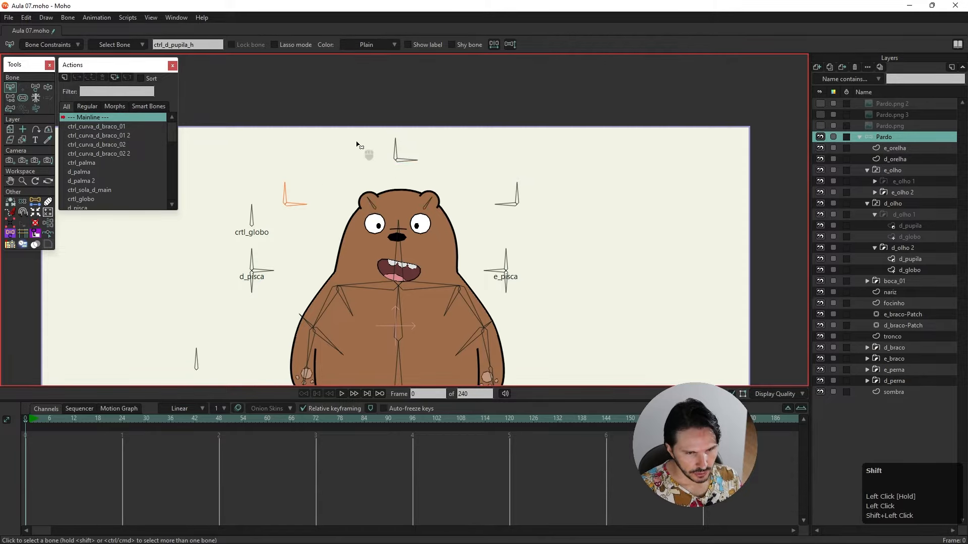
pyautogui.moveTo(356, 143); pyautogui.dragTo(419, 166)
pyautogui.moveTo(499, 178); pyautogui.dragTo(610, 233)
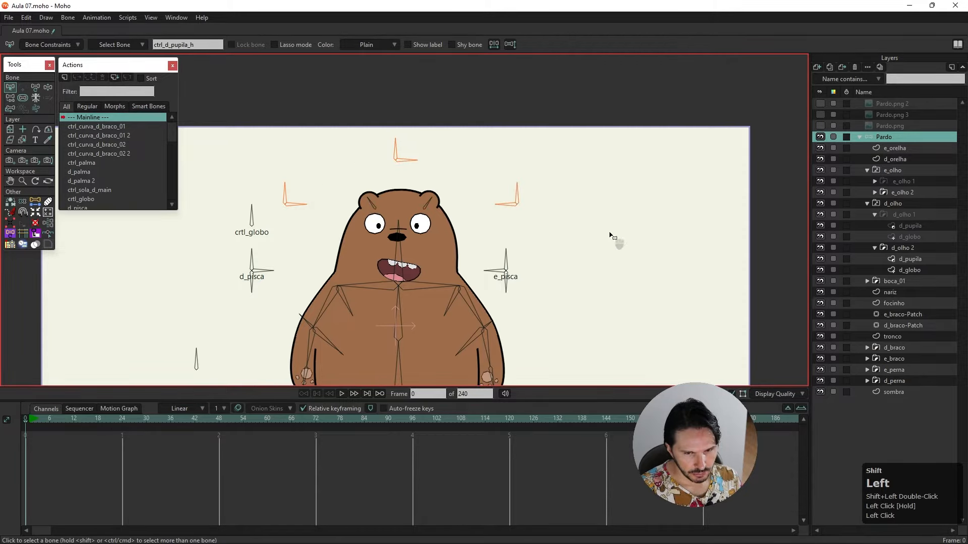
# - Check the parenting and bone strength of the six selected pupil control bones
pyautogui.click(11, 98)
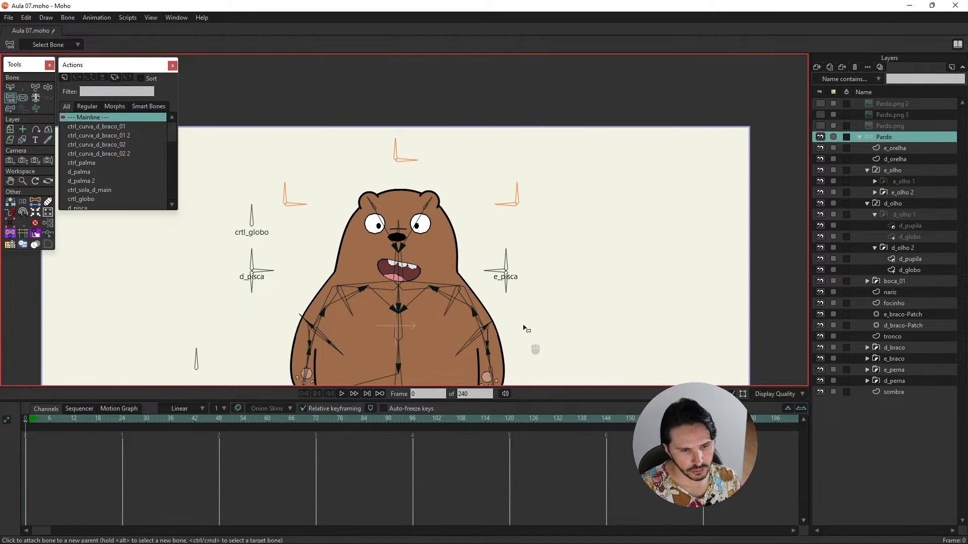
pyautogui.moveTo(527, 328); pyautogui.dragTo(501, 310)
pyautogui.moveTo(452, 216); pyautogui.dragTo(464, 260)
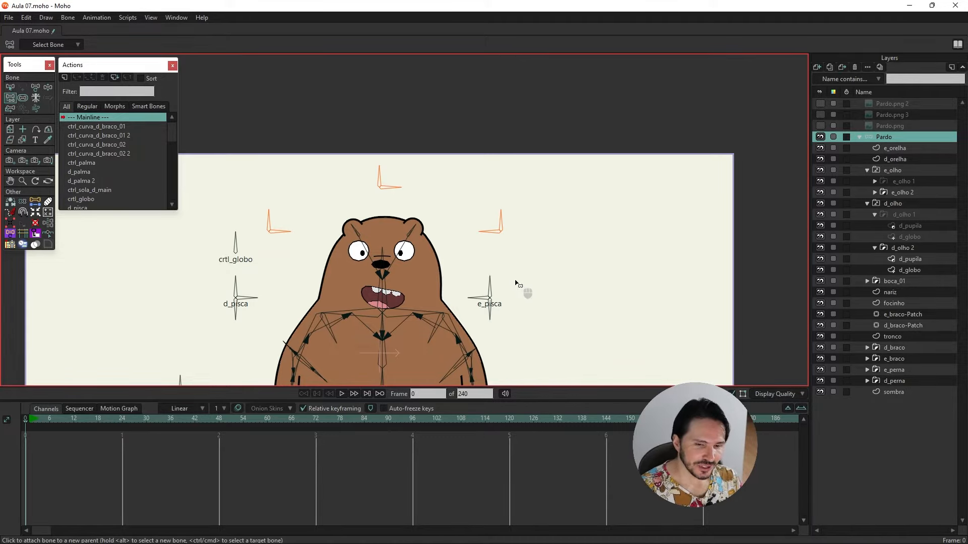
pyautogui.moveTo(519, 285); pyautogui.dragTo(521, 257)
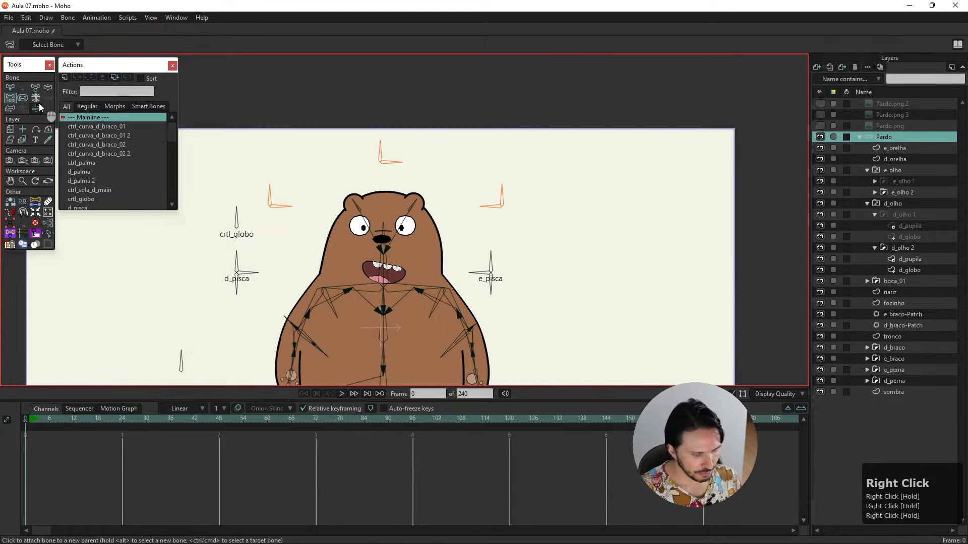
pyautogui.press('s')
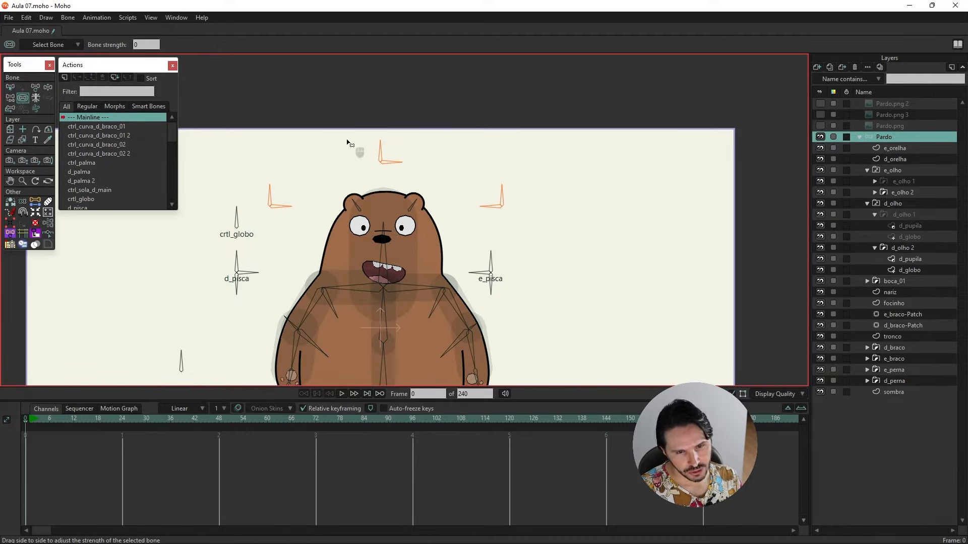
pyautogui.click(145, 44)
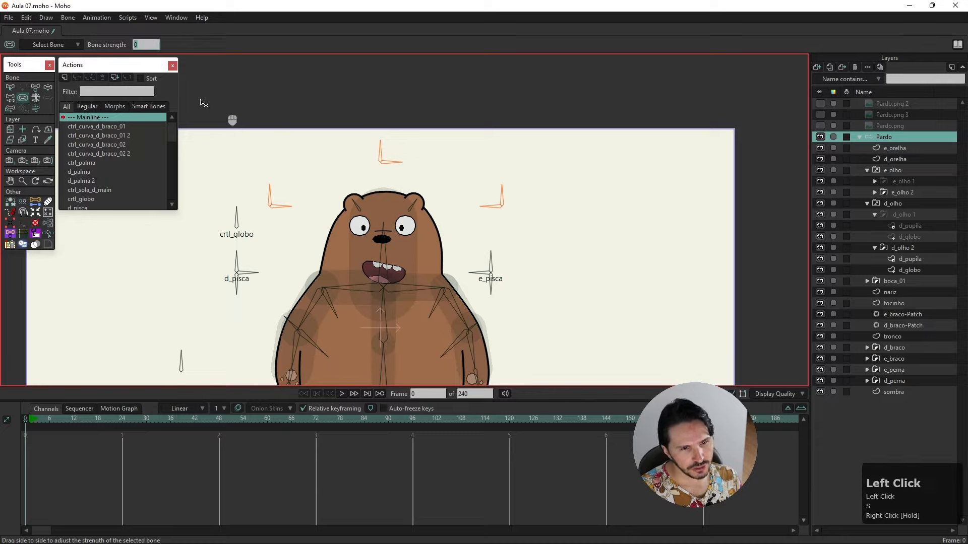
# - Create an action named ctrl_d_pupila_h for the vertical bone of the pair above crtl_globo
pyautogui.click(11, 87)
pyautogui.click(270, 199)
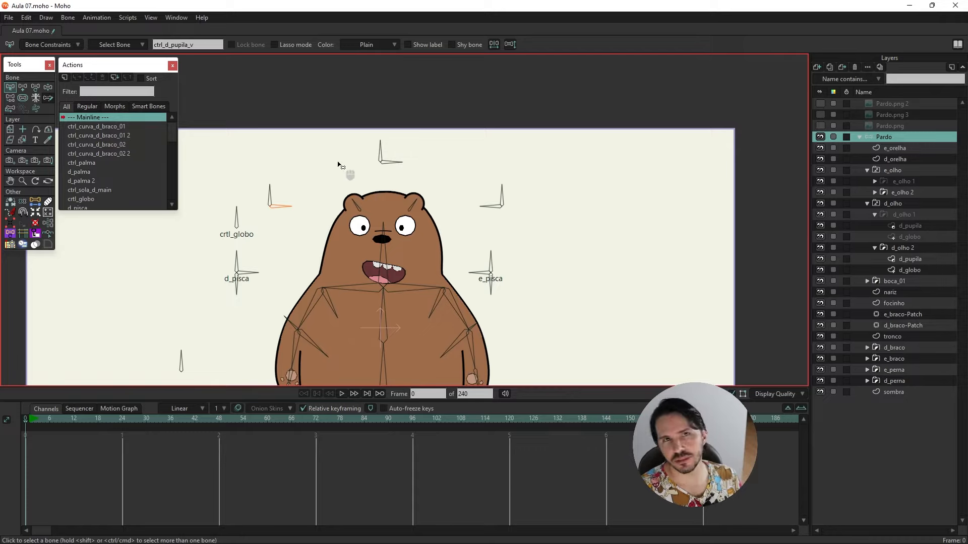
pyautogui.click(258, 182)
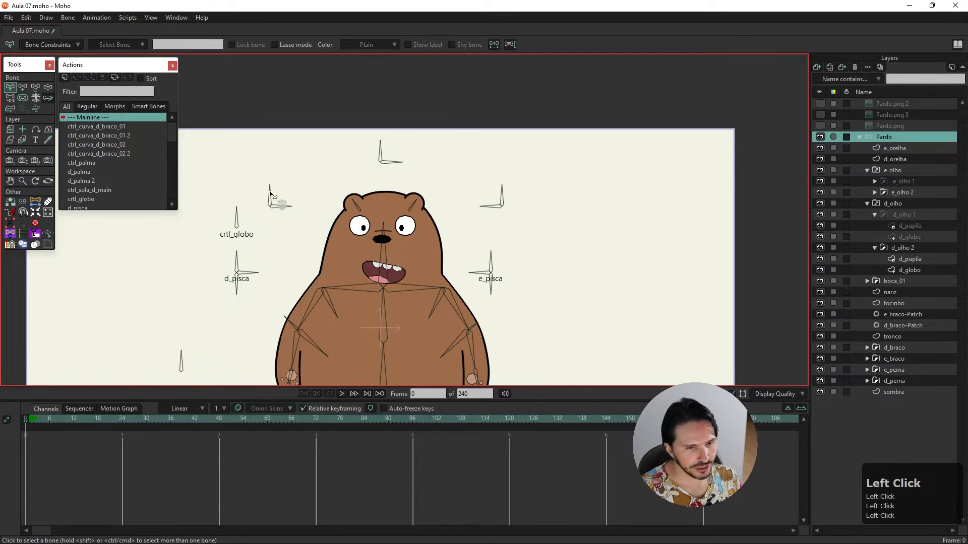
pyautogui.click(270, 196)
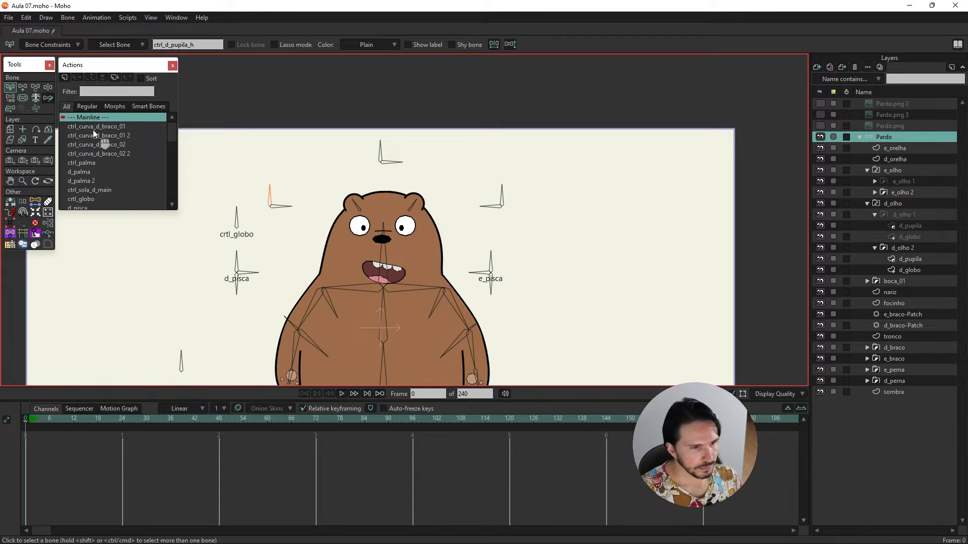
pyautogui.click(65, 78)
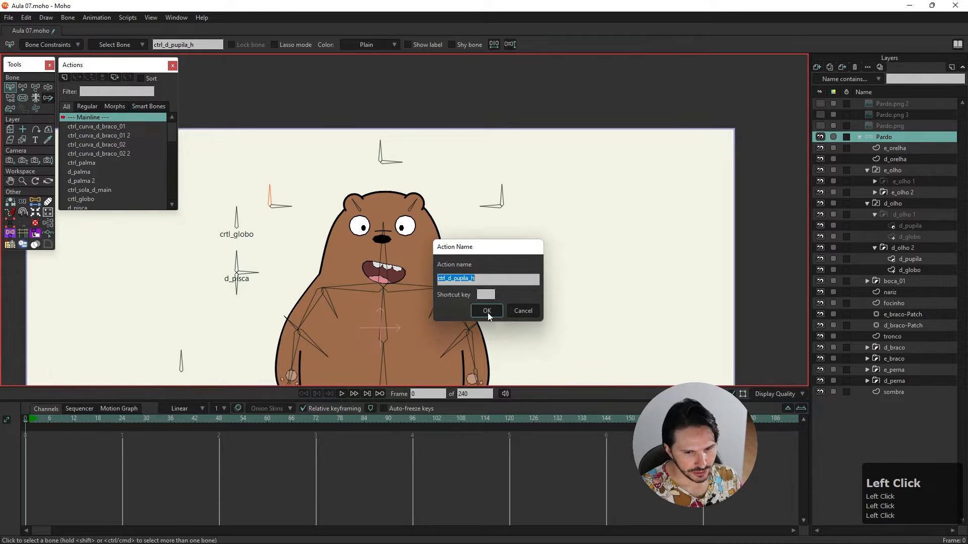
pyautogui.click(487, 311)
pyautogui.rightClick(296, 156)
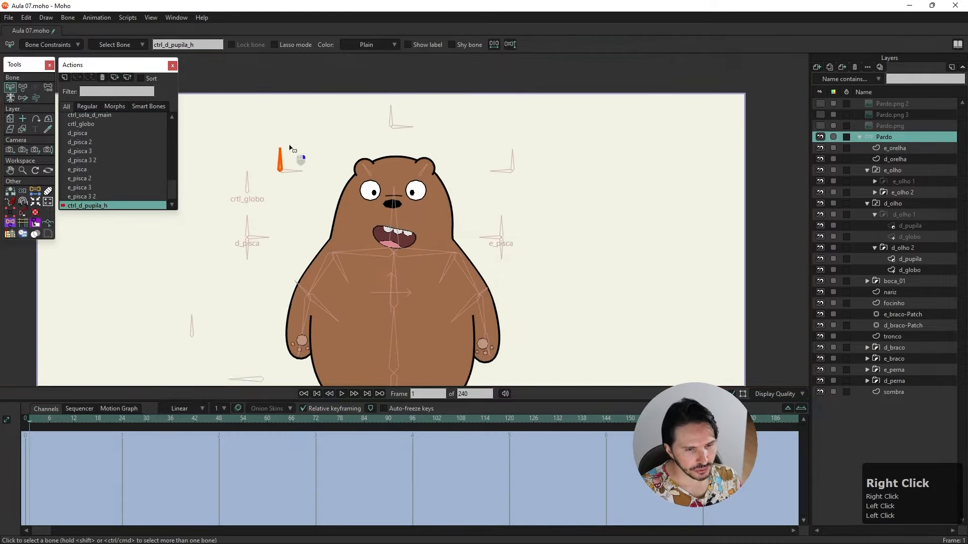
# - Rotate the ctrl_d_pupila_h bone to 45° at frame 1 of its action and make its keyframes linear
pyautogui.click(23, 87)
pyautogui.moveTo(282, 157); pyautogui.dragTo(290, 158)
pyautogui.moveTo(35, 437); pyautogui.dragTo(25, 478)
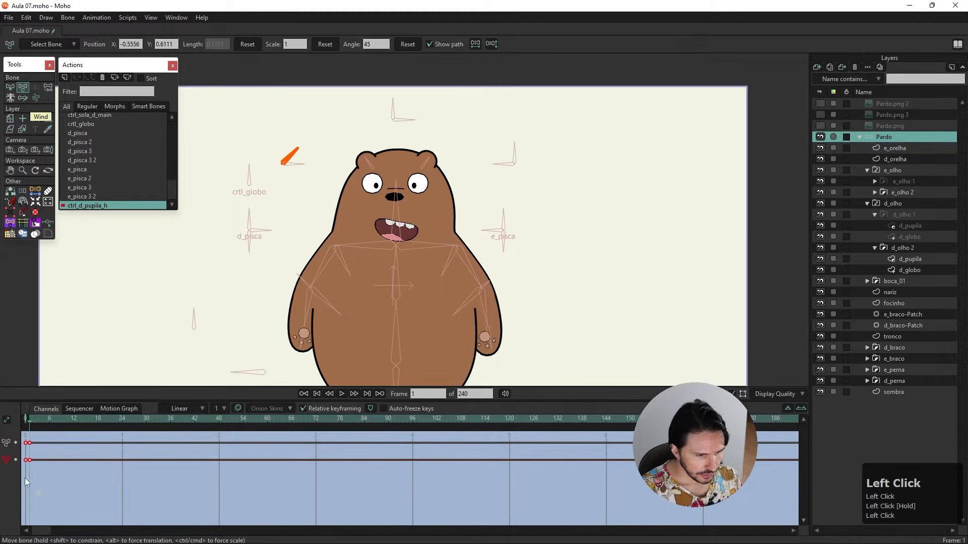
pyautogui.rightClick(28, 442)
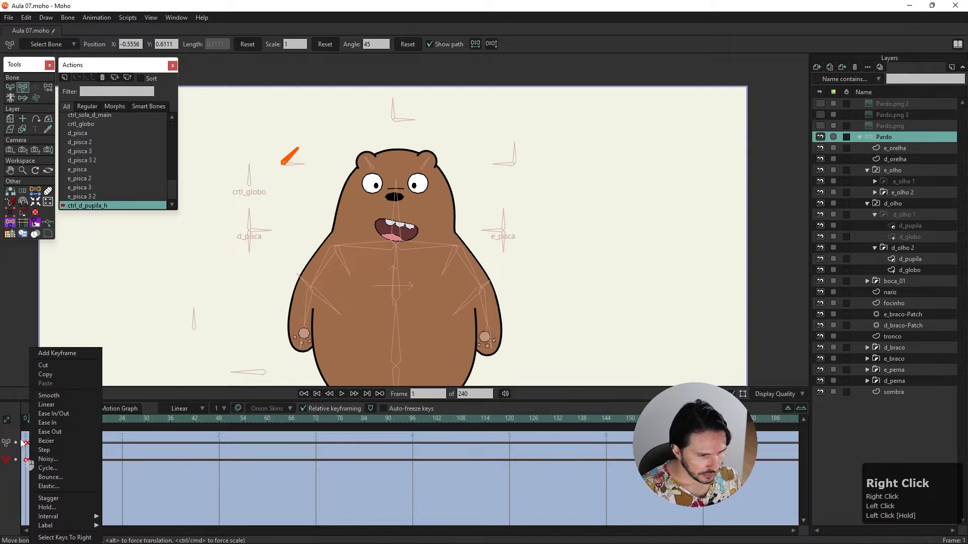
pyautogui.click(62, 404)
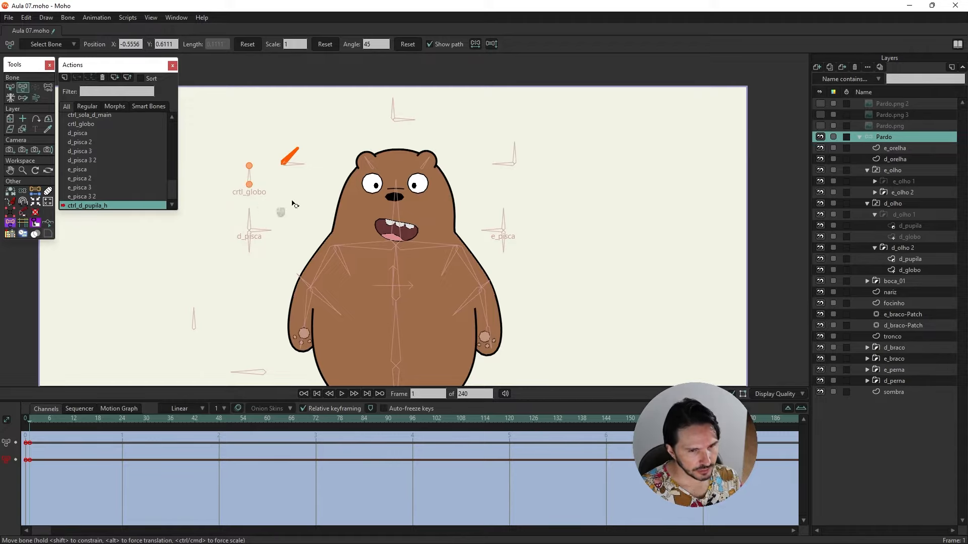
# - Move the d_pupila pupil horizontally to the inner edge of its eye at frame 1 of the ctrl_d_pupila_h action
pyautogui.press('alt')
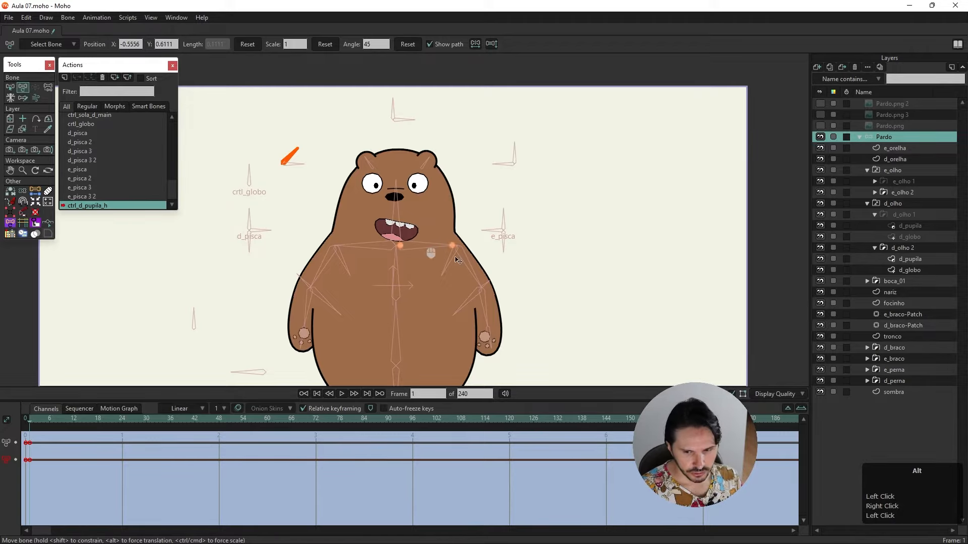
pyautogui.keyDown('alt'); pyautogui.rightClick(378, 189); pyautogui.keyUp('alt')
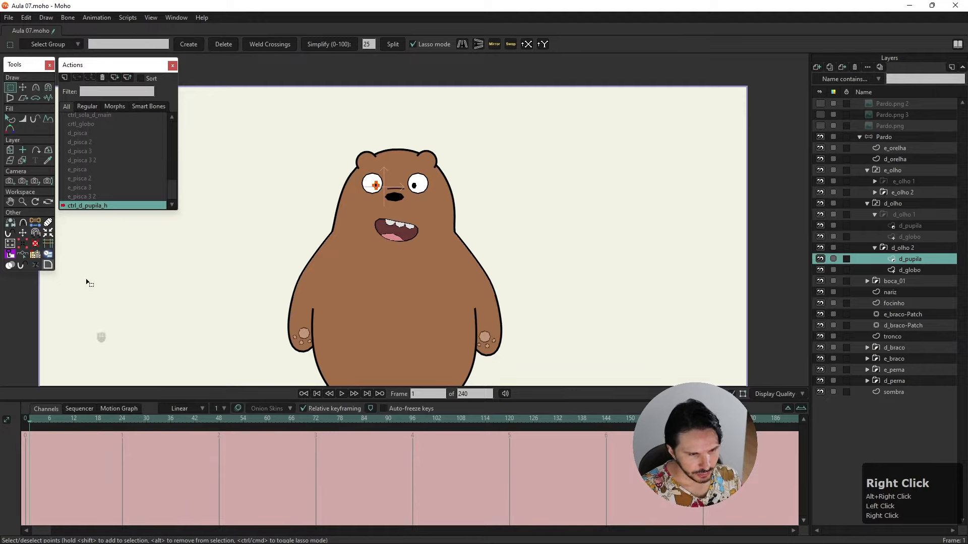
pyautogui.click(23, 87)
pyautogui.scroll(3, 268, 229)
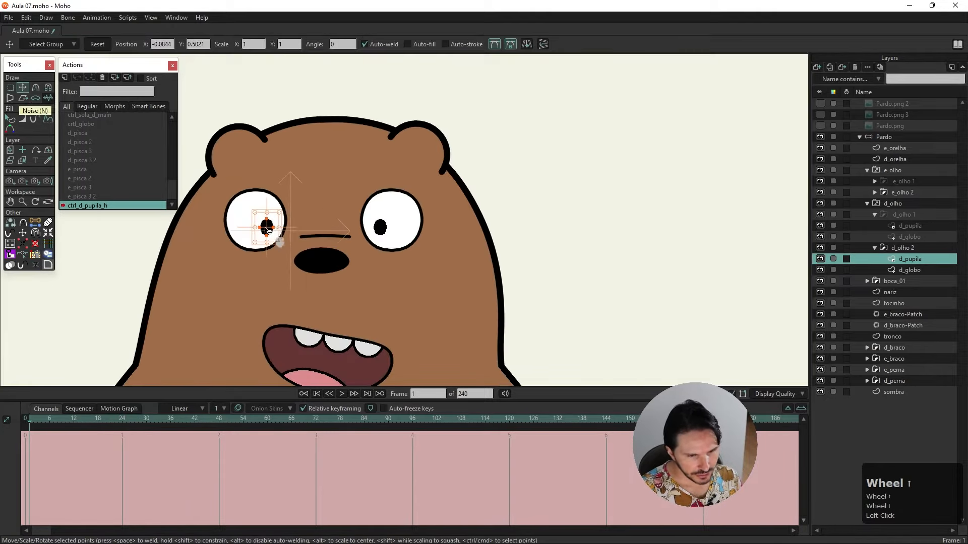
pyautogui.moveTo(267, 229); pyautogui.dragTo(281, 230)
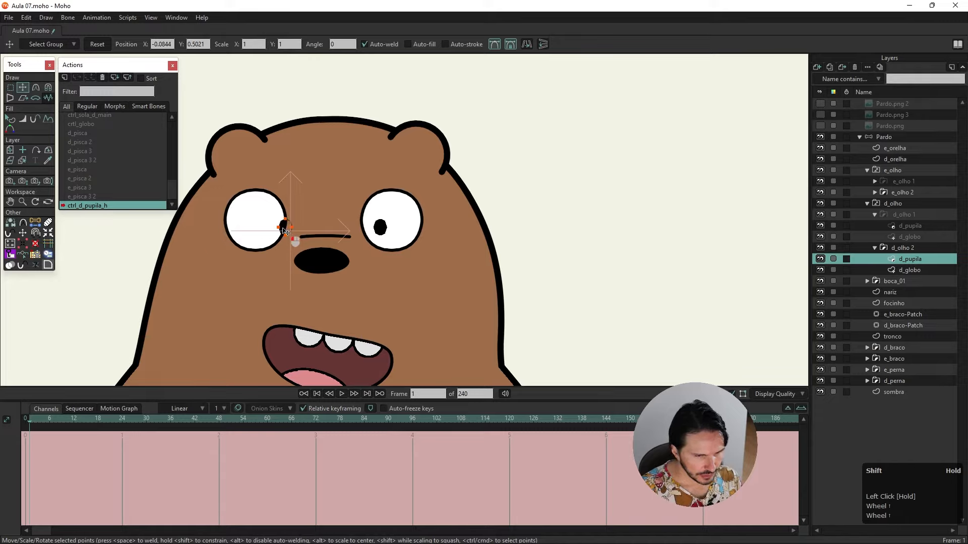
pyautogui.moveTo(283, 230); pyautogui.dragTo(283, 230)
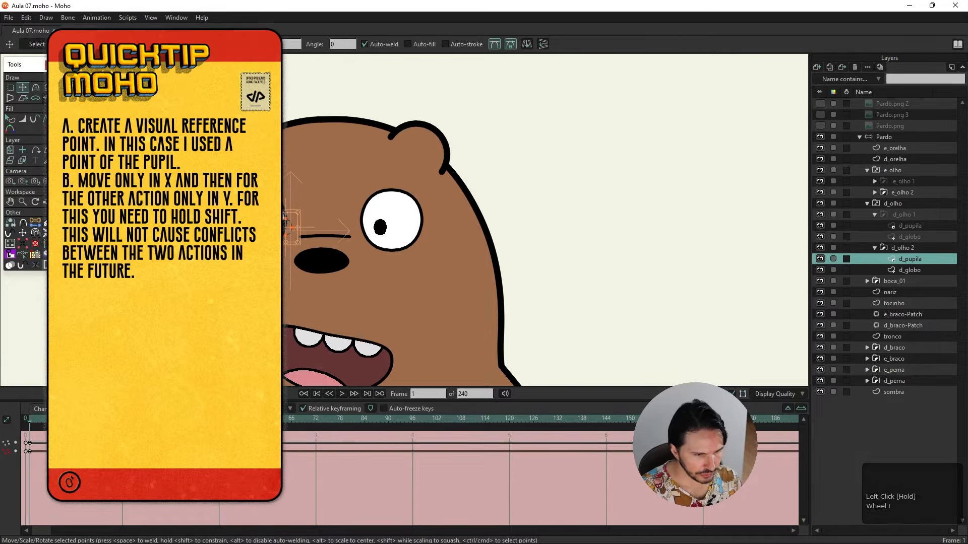
# - Set the d_pupila point keyframes in the ctrl_d_pupila_h action to linear interpolation
pyautogui.moveTo(39, 434); pyautogui.dragTo(28, 459)
pyautogui.click(34, 449)
pyautogui.click(27, 459)
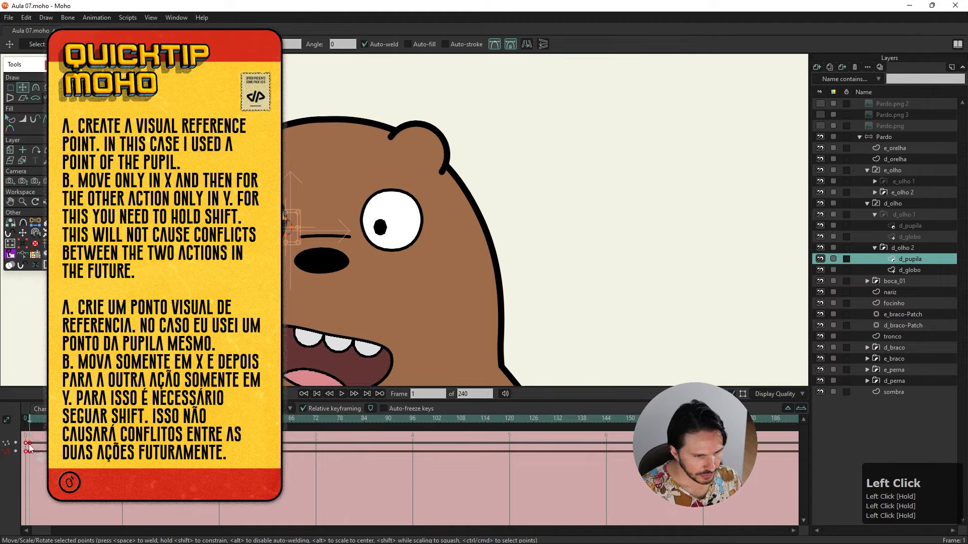
pyautogui.rightClick(28, 416)
pyautogui.click(42, 404)
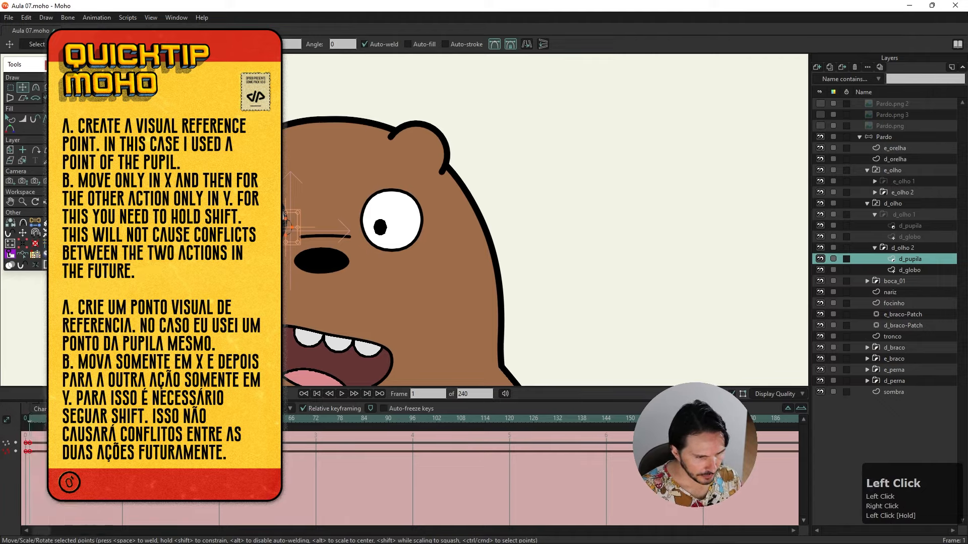
pyautogui.moveTo(226, 201); pyautogui.dragTo(346, 196)
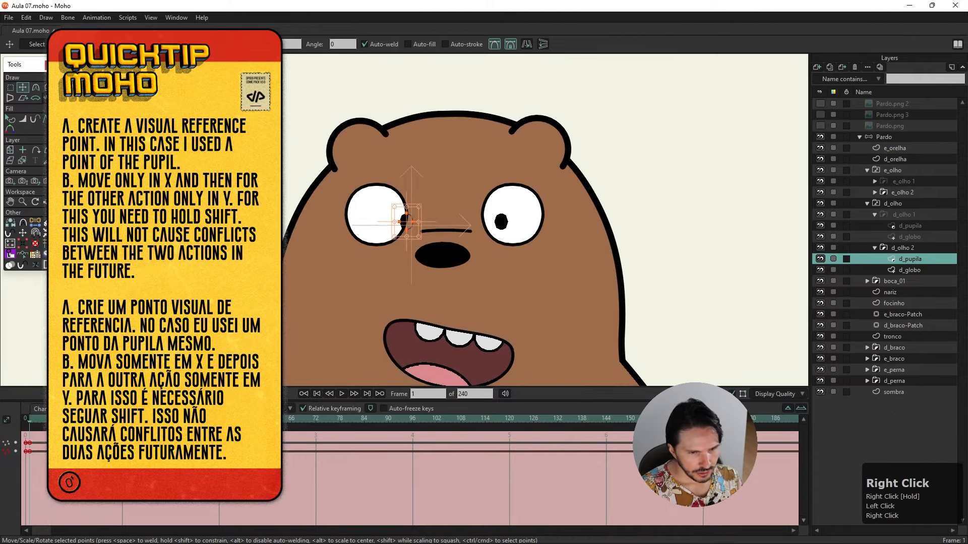
pyautogui.moveTo(406, 221); pyautogui.dragTo(406, 222)
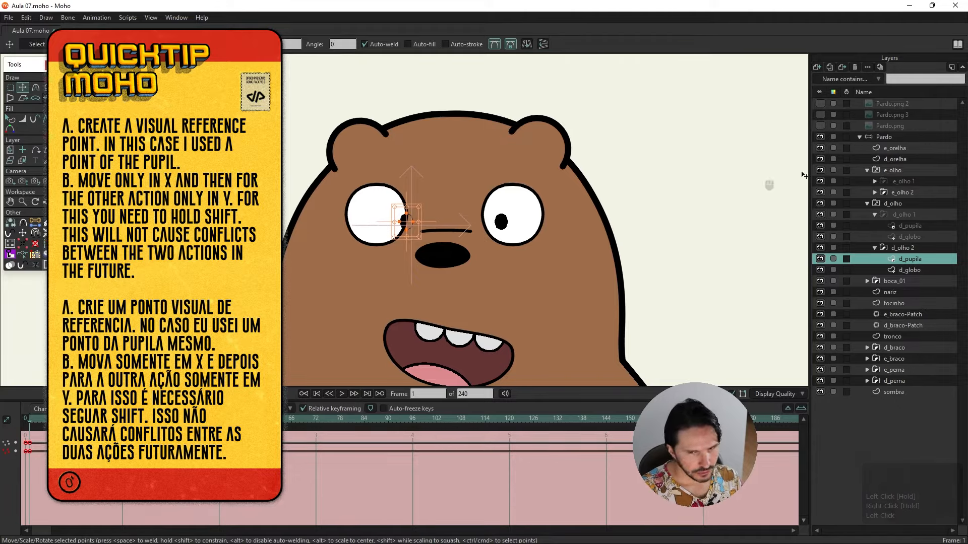
# - Create a second action named ctrl_d_pupila_h 2 for the ctrl_d_pupila_h bone on the Pardo layer
pyautogui.click(891, 137)
pyautogui.moveTo(142, 139); pyautogui.dragTo(378, 120)
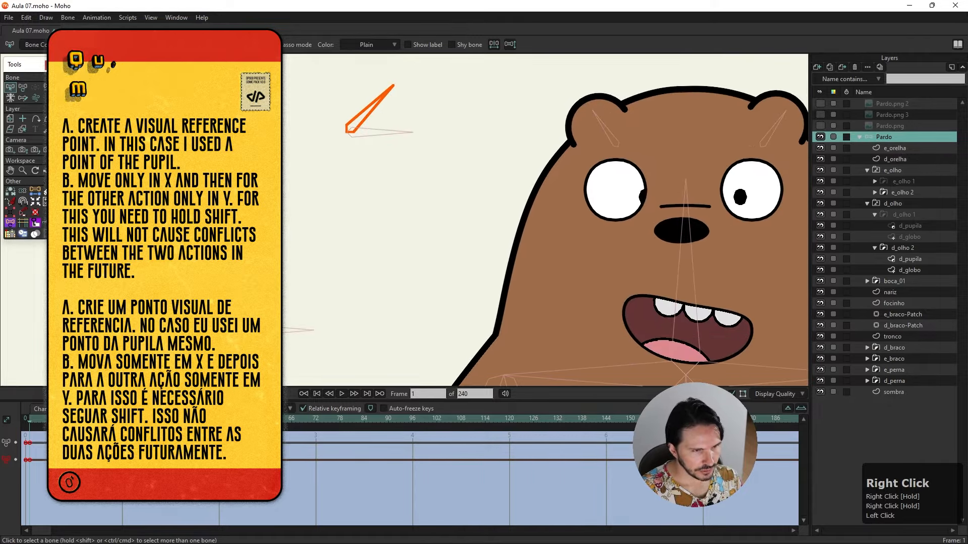
pyautogui.click(64, 77)
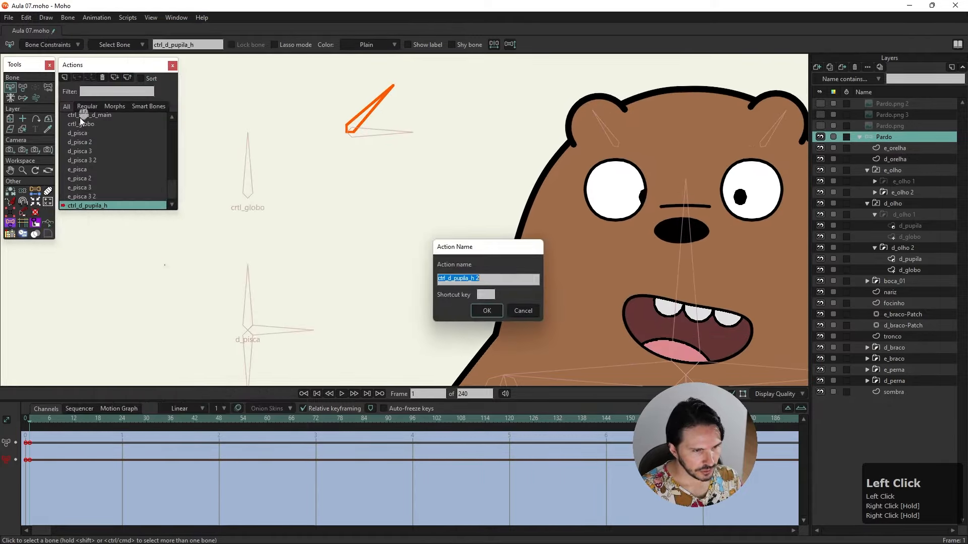
pyautogui.click(488, 311)
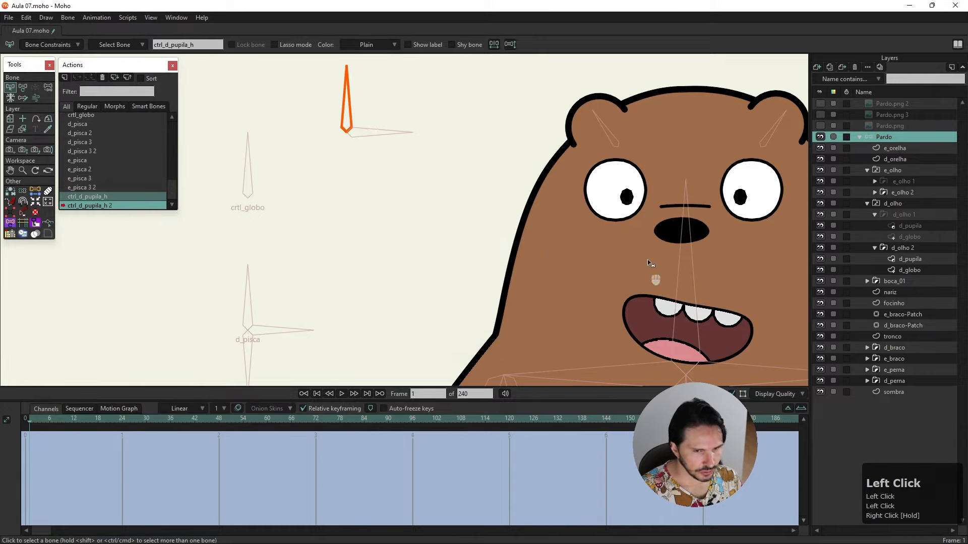
# - Move the d_pupila pupil horizontally to the outer edge of its eye in the ctrl_d_pupila_h 2 action
pyautogui.keyDown('alt'); pyautogui.rightClick(627, 197); pyautogui.keyUp('alt')
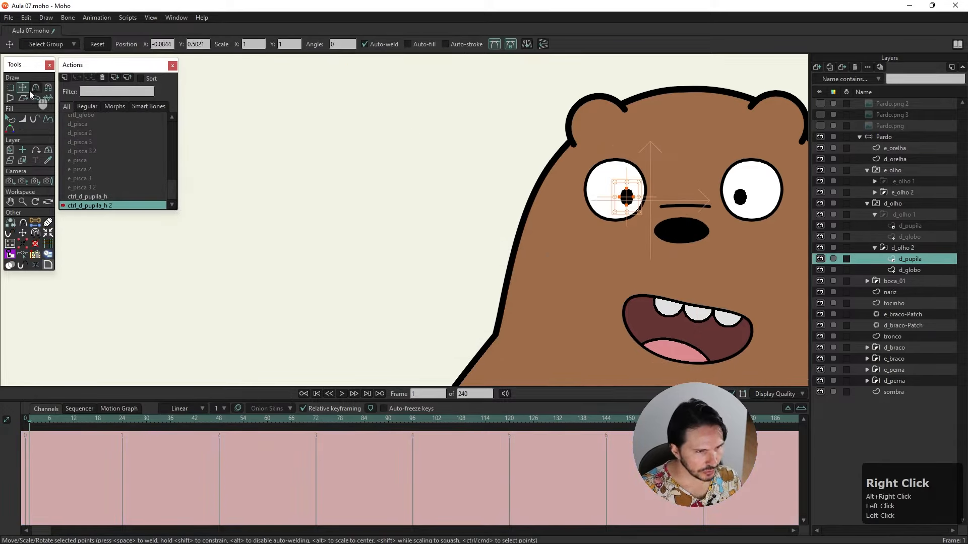
pyautogui.moveTo(628, 202); pyautogui.dragTo(589, 204)
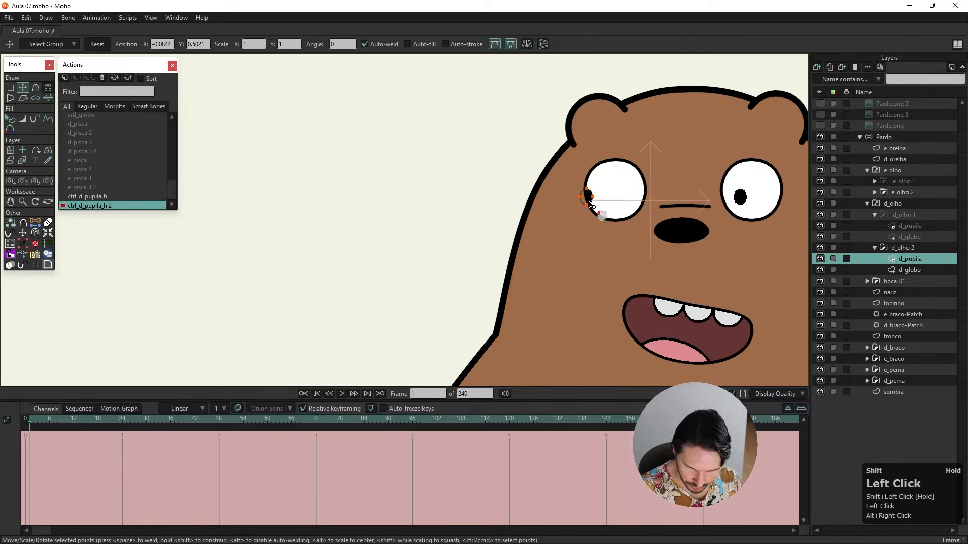
pyautogui.moveTo(590, 204); pyautogui.dragTo(589, 204)
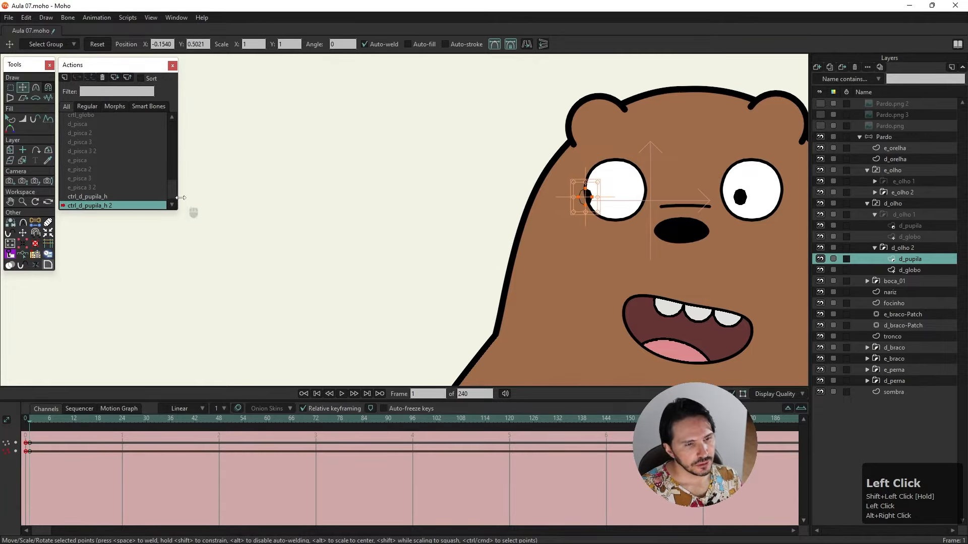
# - Return to the Mainline and test the pupil movement by rotating the ctrl_d_pupila_h bone
pyautogui.moveTo(173, 191); pyautogui.dragTo(142, 123)
pyautogui.doubleClick(124, 117)
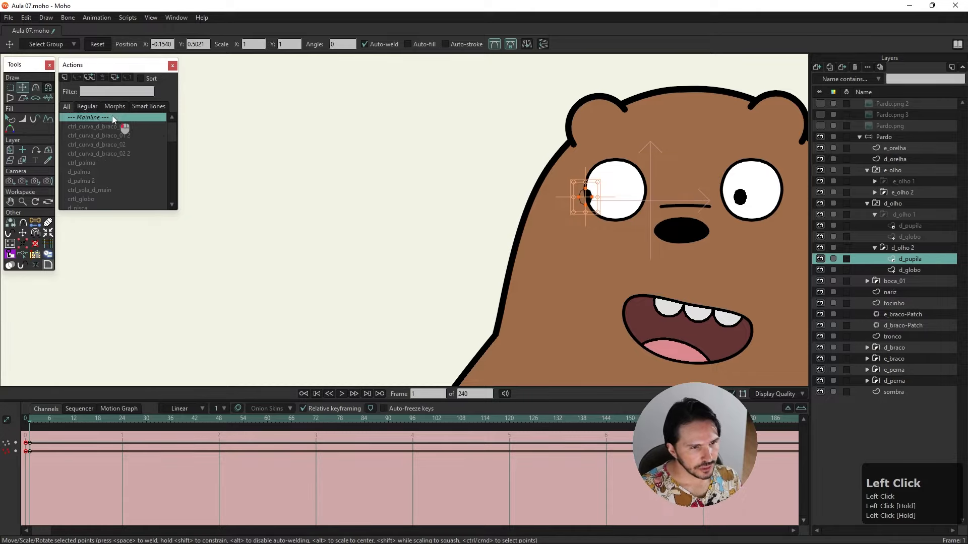
pyautogui.moveTo(331, 168); pyautogui.dragTo(333, 216)
pyautogui.scroll(-4, 332, 216)
pyautogui.scroll(1, 315, 213)
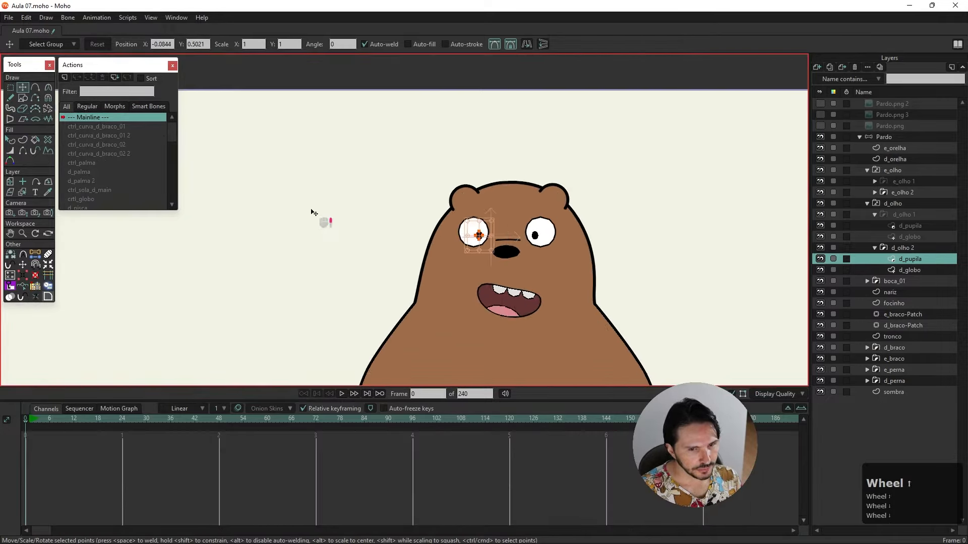
pyautogui.click(35, 254)
pyautogui.click(49, 88)
pyautogui.moveTo(342, 188)
pyautogui.mouseDown()
pyautogui.moveTo(384, 223)
pyautogui.moveTo(308, 199)
pyautogui.moveTo(371, 182)
pyautogui.moveTo(345, 186)
pyautogui.mouseUp()
# - Rotate the ctrl_d_pupila_h bone diagonally away from the head at frame 1 of the ctrl_d_pupila_h 2 action
pyautogui.moveTo(173, 135); pyautogui.dragTo(182, 212)
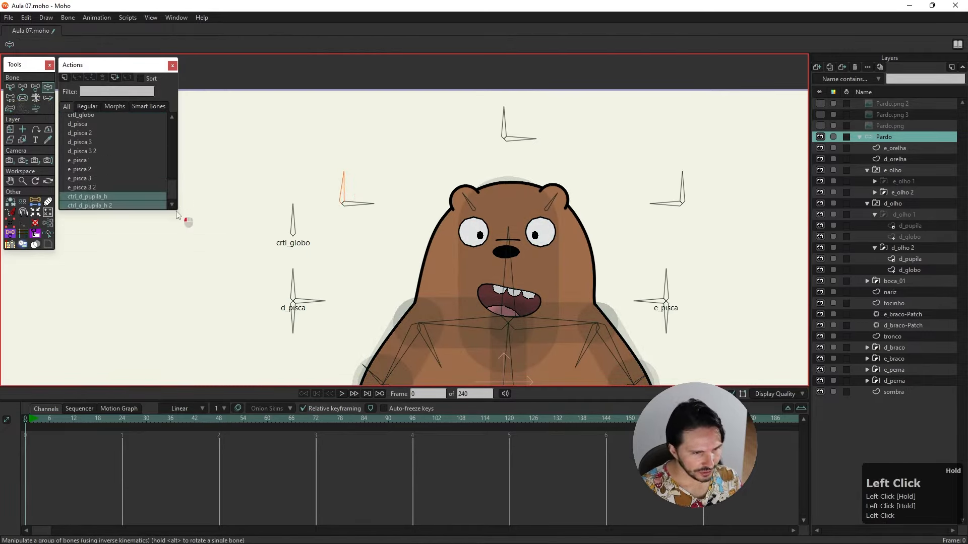
pyautogui.doubleClick(106, 205)
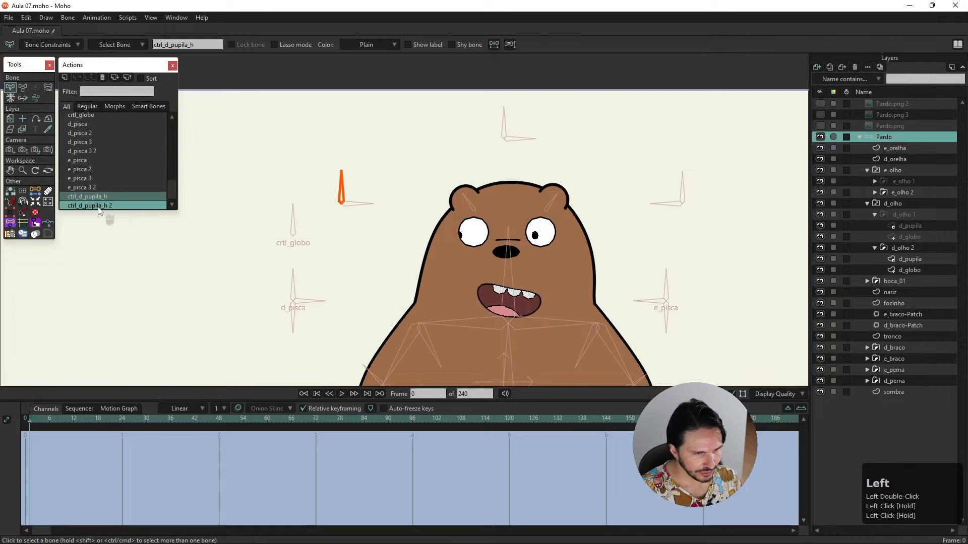
pyautogui.click(22, 86)
pyautogui.moveTo(352, 188); pyautogui.dragTo(320, 191)
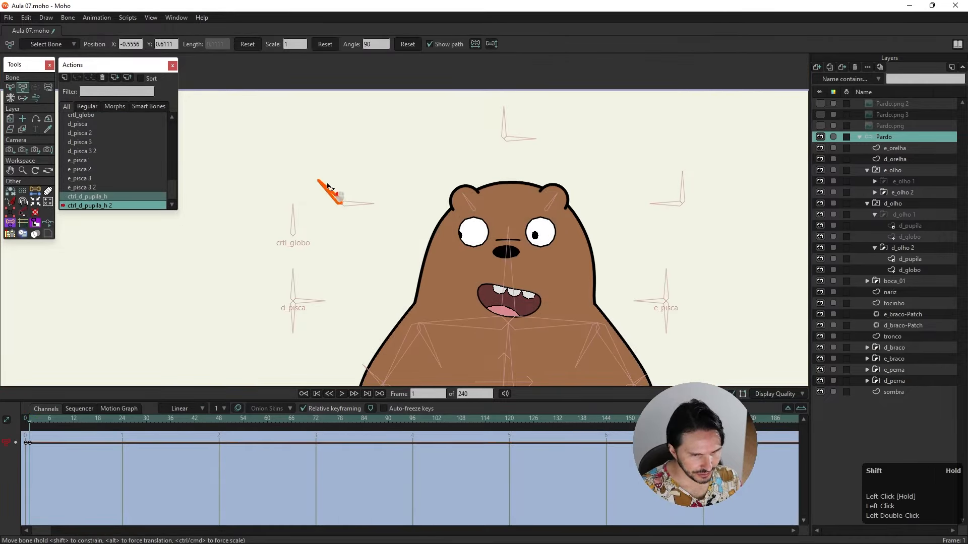
pyautogui.click(10, 87)
pyautogui.click(314, 195)
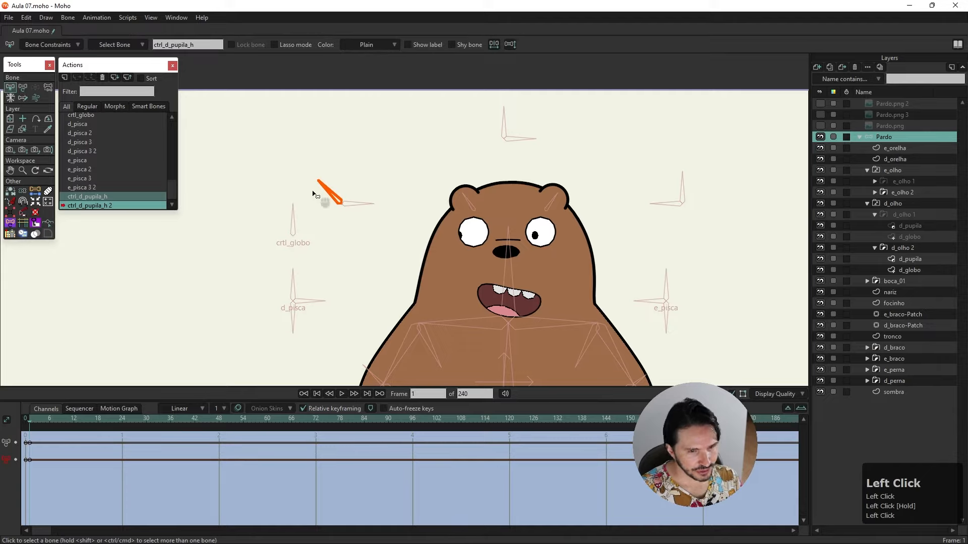
# - Enable angle constraints of -45 to 45 degrees on all six pupil control bones around the bear's head
pyautogui.click(23, 87)
pyautogui.click(10, 87)
pyautogui.moveTo(284, 122); pyautogui.dragTo(369, 212)
pyautogui.click(331, 143)
pyautogui.moveTo(332, 142); pyautogui.dragTo(372, 227)
pyautogui.moveTo(437, 115); pyautogui.dragTo(558, 151)
pyautogui.moveTo(599, 132); pyautogui.dragTo(687, 216)
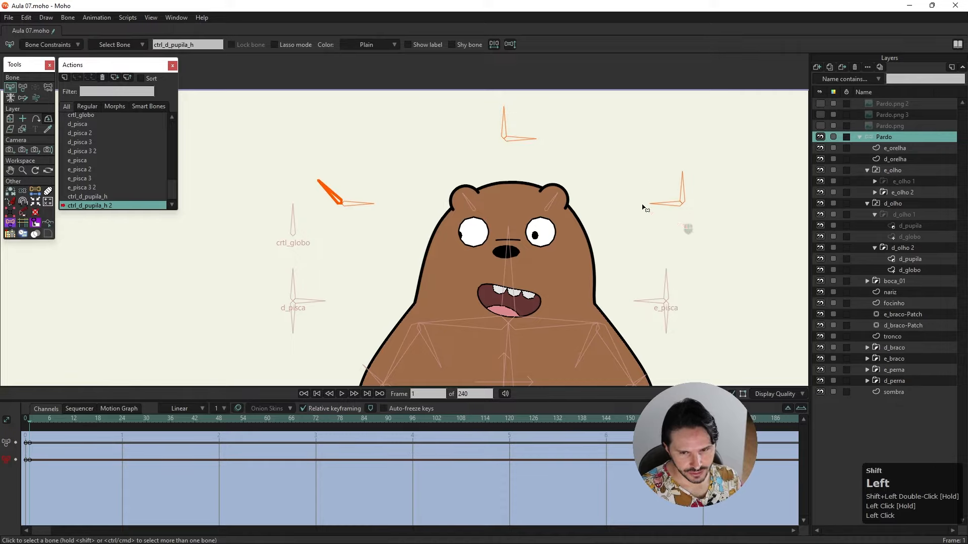
pyautogui.click(50, 44)
pyautogui.click(62, 59)
pyautogui.click(95, 70)
pyautogui.write('-45')
pyautogui.press('Tab')
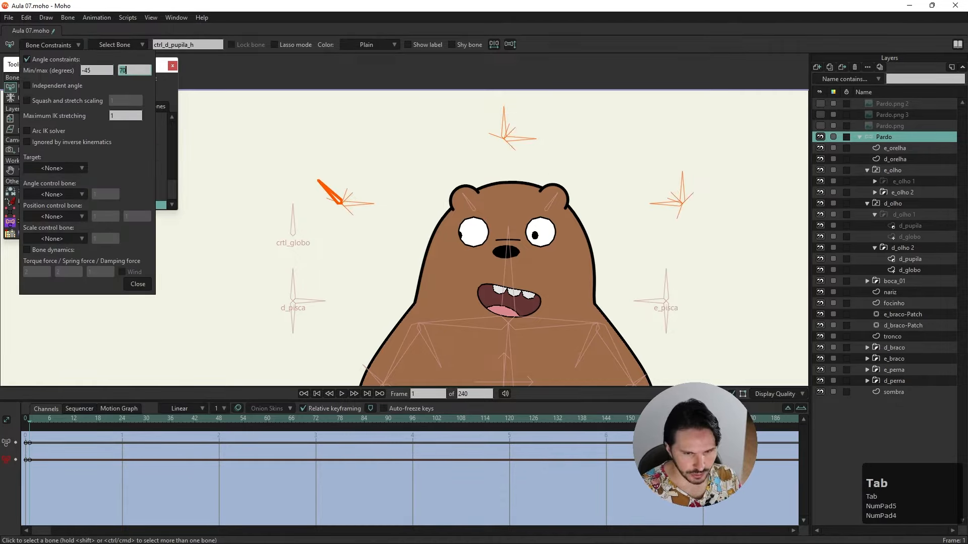
pyautogui.write('45')
pyautogui.press('KP_Enter')
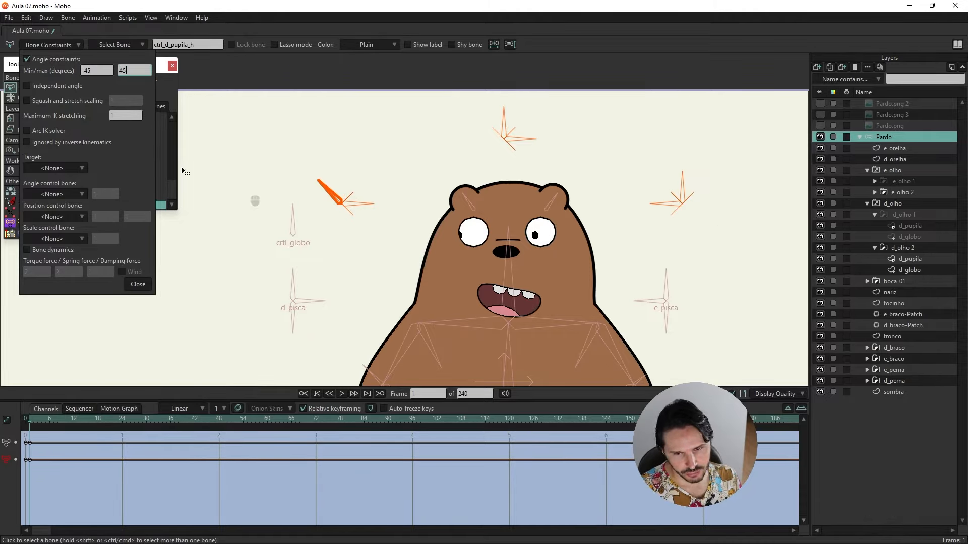
pyautogui.click(138, 284)
pyautogui.click(272, 163)
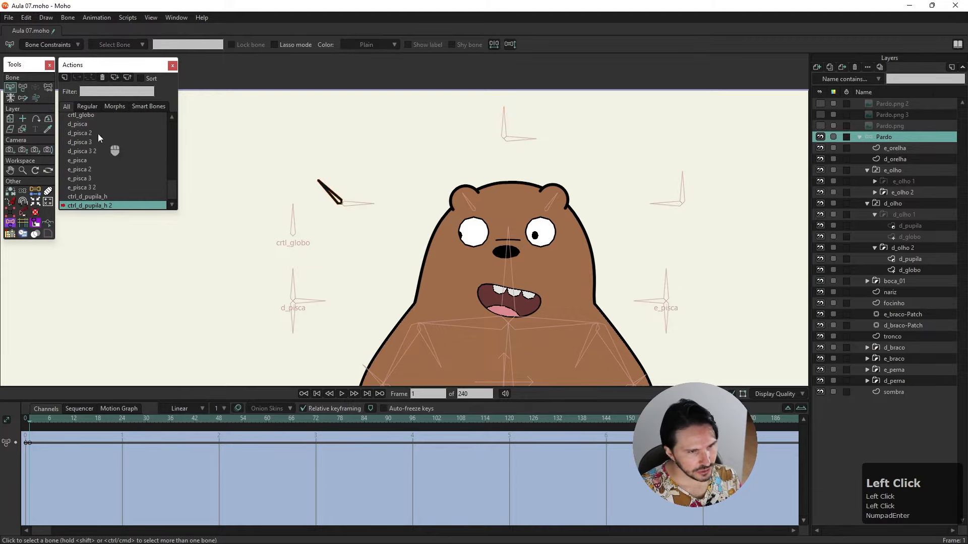
# - Return to the Mainline and test the constrained rotation of the ctrl_d_pupila_h bone on the pupil
pyautogui.moveTo(173, 194); pyautogui.dragTo(174, 114)
pyautogui.doubleClick(104, 117)
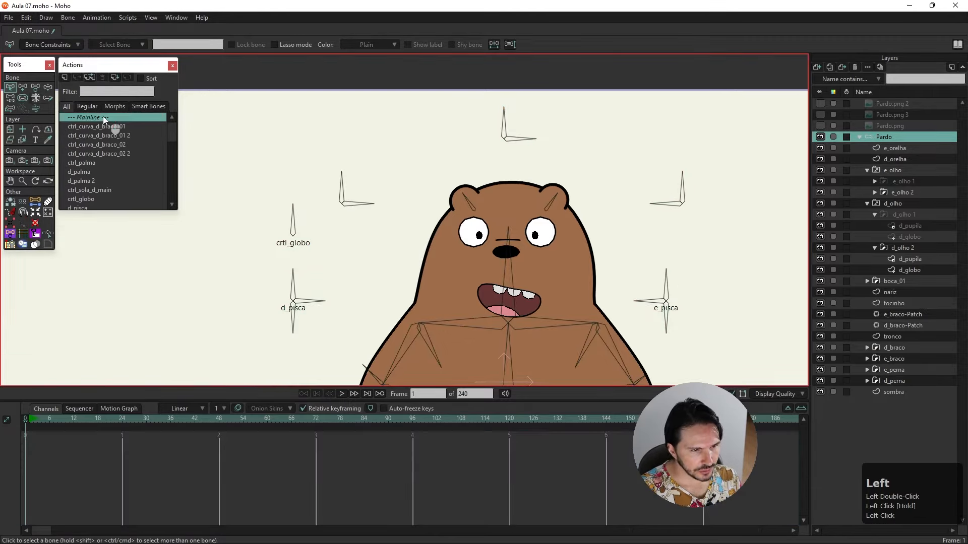
pyautogui.click(48, 87)
pyautogui.click(290, 160)
pyautogui.moveTo(291, 161); pyautogui.dragTo(341, 174)
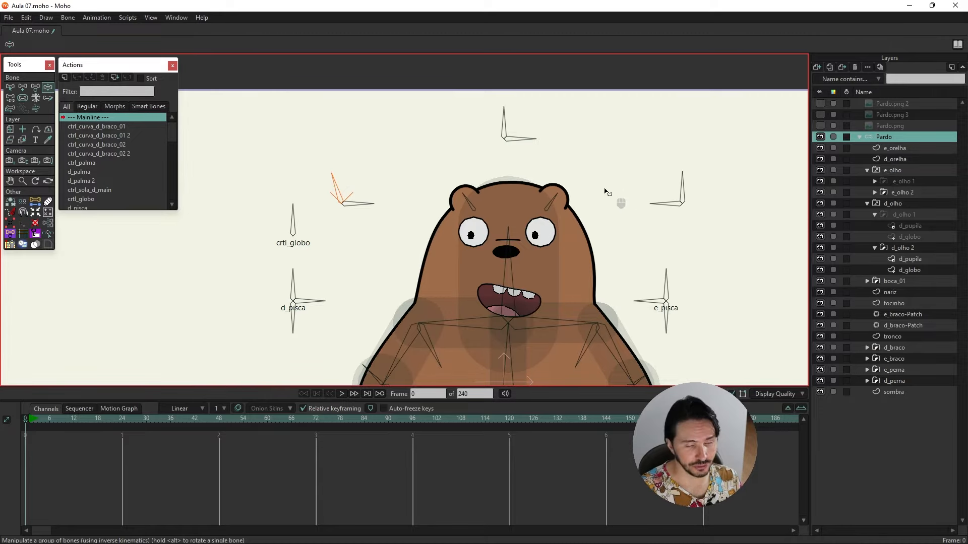
pyautogui.click(453, 150)
# - Create an action named ctrl_e_pupila_h for the vertical bone above e_pisca and rotate that bone to 135°
pyautogui.click(689, 198)
pyautogui.click(10, 87)
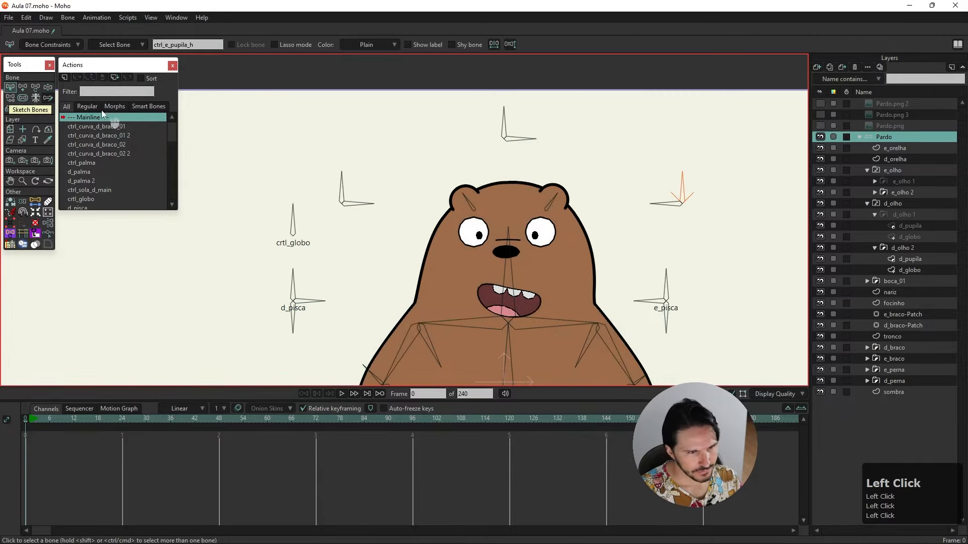
pyautogui.click(64, 77)
pyautogui.click(480, 310)
pyautogui.click(23, 88)
pyautogui.moveTo(682, 176); pyautogui.dragTo(654, 194)
# - Move the pupil inside e_olho 2 to the inner edge of its eye and make its keyframes linear
pyautogui.scroll(4, 526, 225)
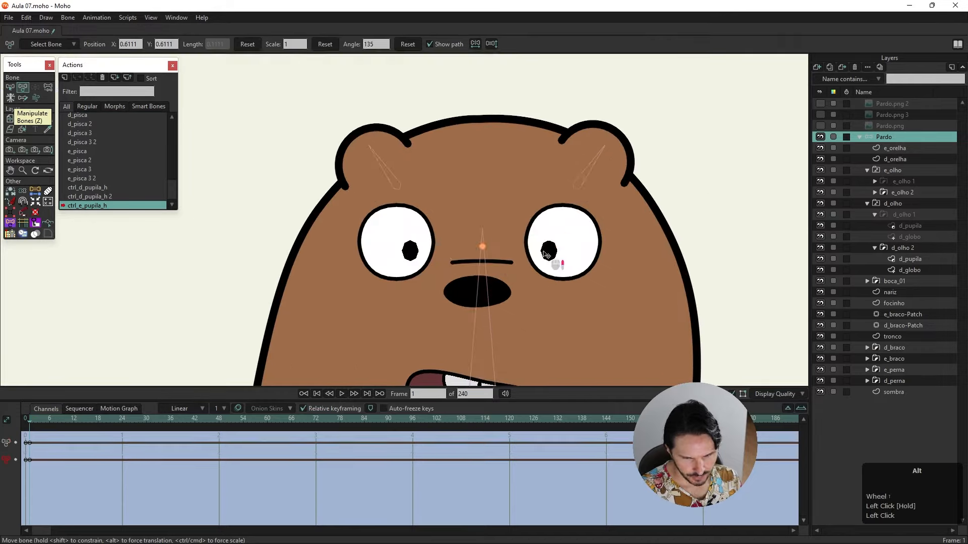
pyautogui.keyDown('alt'); pyautogui.rightClick(551, 252); pyautogui.keyUp('alt')
pyautogui.doubleClick(549, 251)
pyautogui.moveTo(548, 255); pyautogui.dragTo(528, 251)
pyautogui.click(16, 451)
pyautogui.rightClick(29, 451)
pyautogui.click(66, 404)
# - Create a second action named ctrl_e_pupila_h 2 on the Pardo layer and rotate the ctrl_e_pupila_h bone away from the head
pyautogui.click(64, 77)
pyautogui.click(523, 310)
pyautogui.scroll(-5, 450, 266)
pyautogui.rightClick(451, 266)
pyautogui.click(890, 139)
pyautogui.click(64, 78)
pyautogui.click(486, 311)
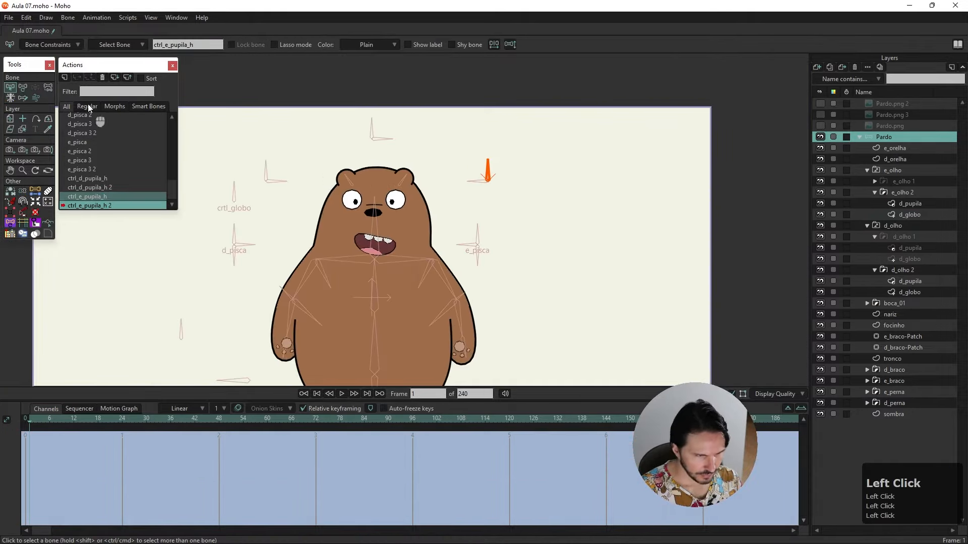
pyautogui.click(23, 88)
pyautogui.moveTo(487, 169); pyautogui.dragTo(506, 168)
# - Move the e_olho 2 pupil horizontally to the outer edge of its eye in this action and return to the Mainline
pyautogui.keyDown('alt'); pyautogui.rightClick(392, 204); pyautogui.keyUp('alt')
pyautogui.scroll(5, 392, 205)
pyautogui.click(23, 87)
pyautogui.moveTo(394, 197); pyautogui.dragTo(443, 199)
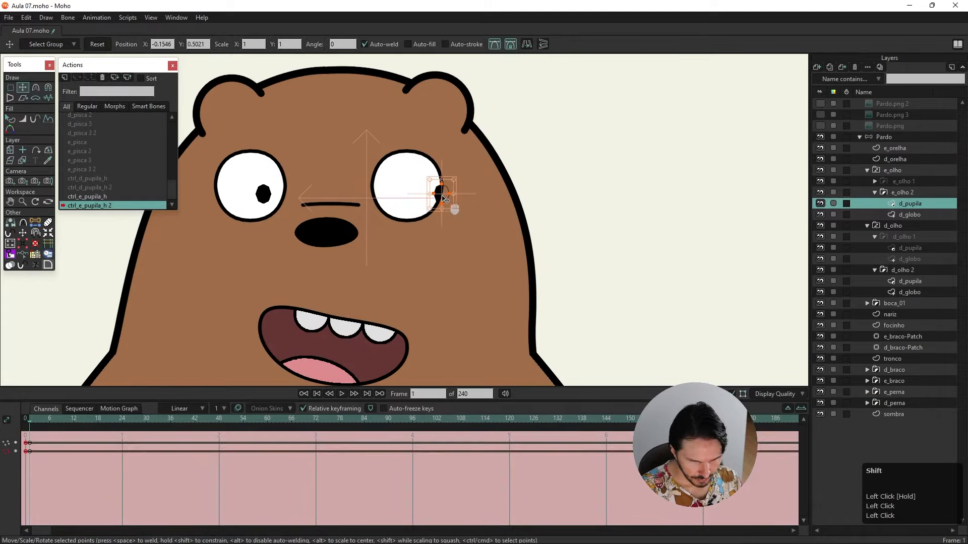
pyautogui.moveTo(171, 177); pyautogui.dragTo(171, 129)
pyautogui.doubleClick(100, 117)
pyautogui.scroll(-3, 384, 211)
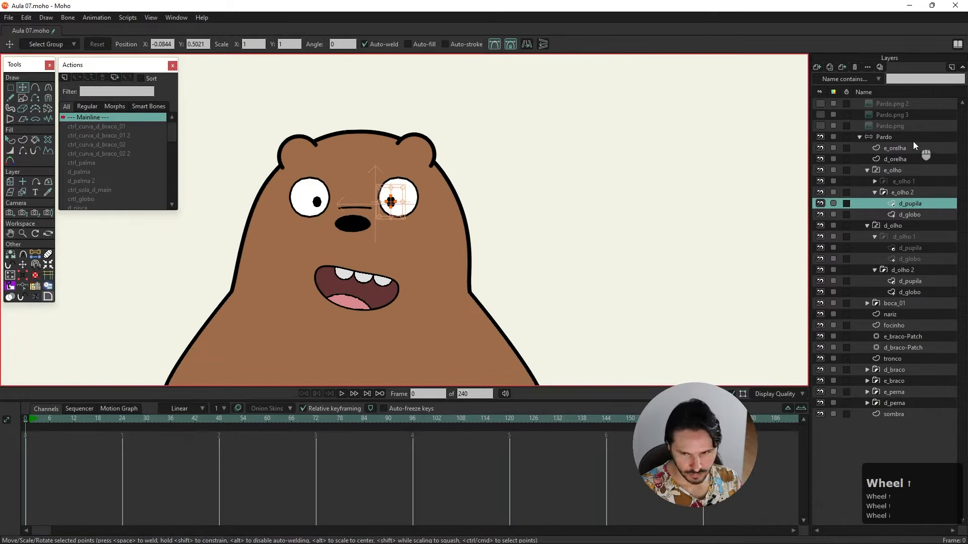
# - Test the horizontal pupil bones on both sides of the head by rotating each one on the Pardo layer
pyautogui.click(902, 137)
pyautogui.click(47, 87)
pyautogui.scroll(-2, 612, 147)
pyautogui.rightClick(597, 143)
pyautogui.moveTo(551, 152); pyautogui.dragTo(572, 156)
pyautogui.moveTo(265, 153)
pyautogui.mouseDown()
pyautogui.moveTo(285, 161)
pyautogui.moveTo(254, 151)
pyautogui.mouseUp()
pyautogui.moveTo(568, 153); pyautogui.dragTo(552, 151)
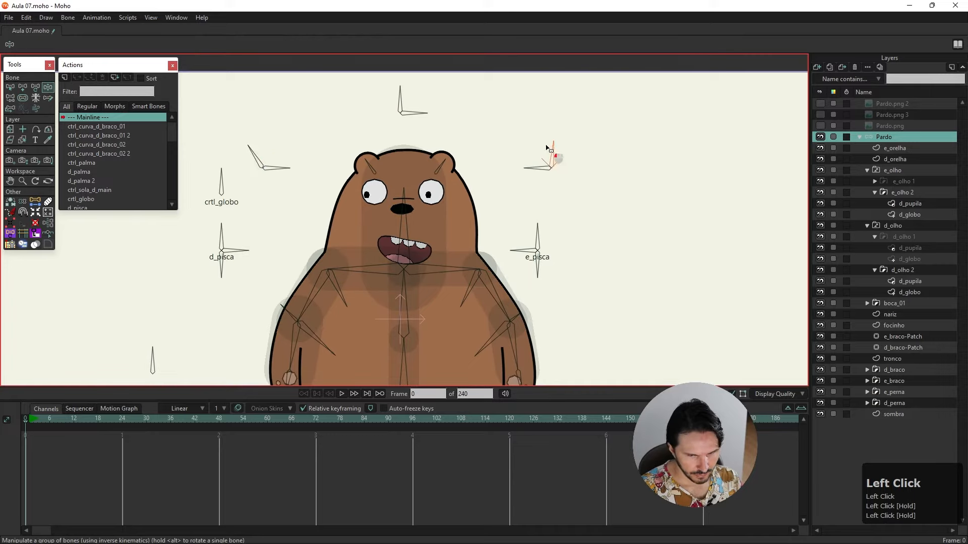
pyautogui.click(479, 190)
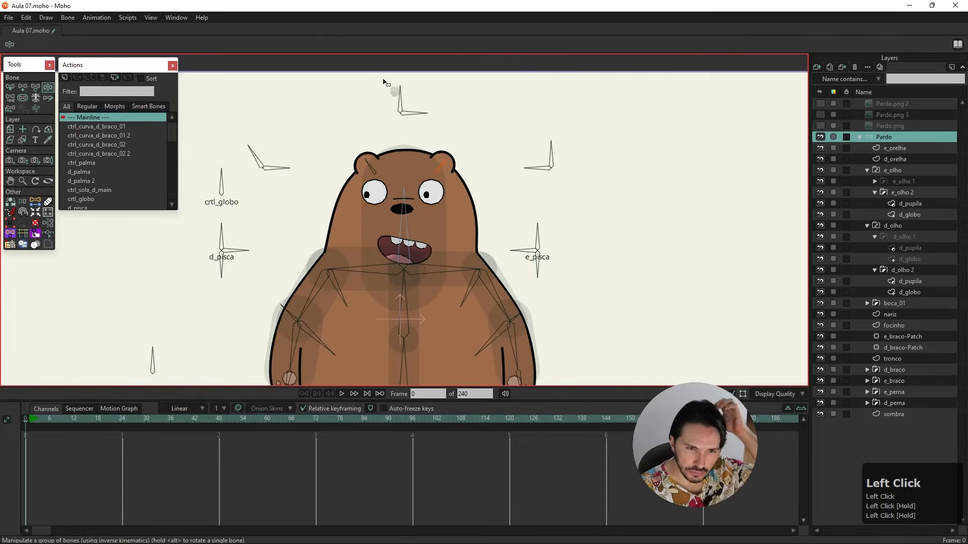
# - Create an action named ctrl_pupila_h for the vertical bone above the head and rotate it and both side pupil bones to 135°
pyautogui.click(399, 98)
pyautogui.click(30, 422)
pyautogui.click(24, 421)
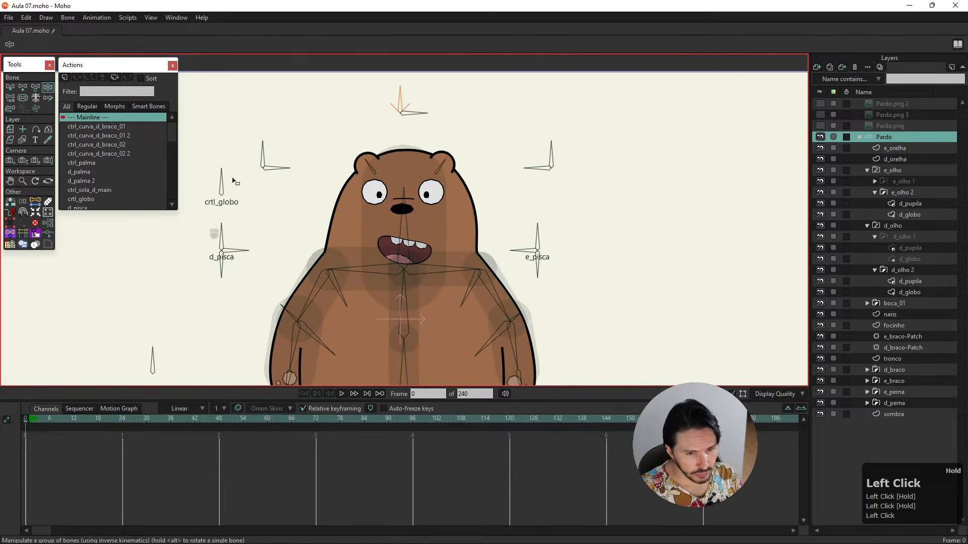
pyautogui.click(34, 88)
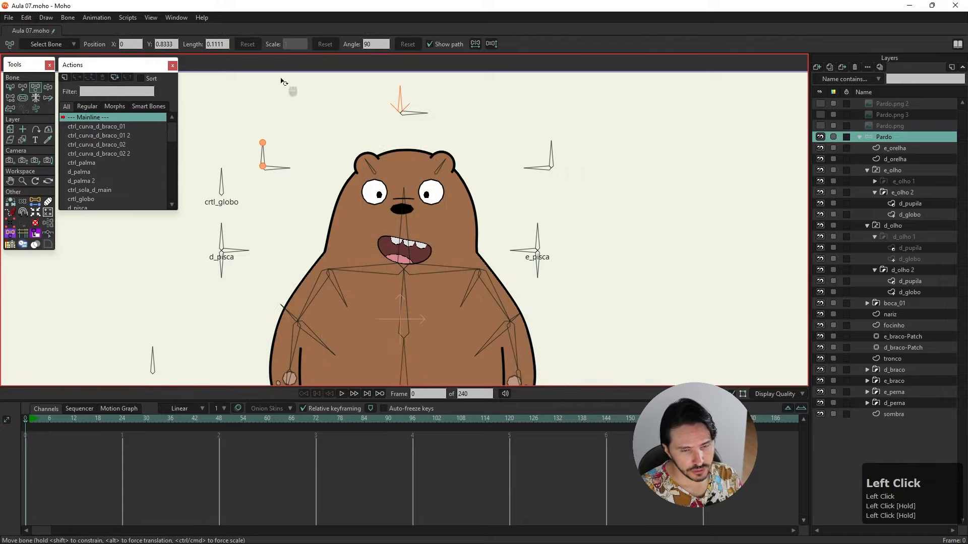
pyautogui.click(64, 78)
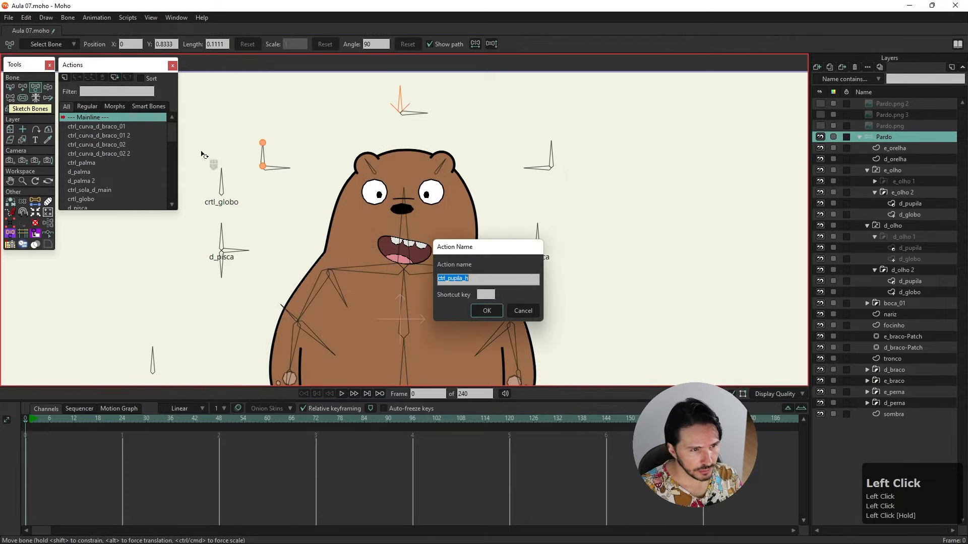
pyautogui.click(486, 307)
pyautogui.moveTo(400, 91); pyautogui.dragTo(381, 104)
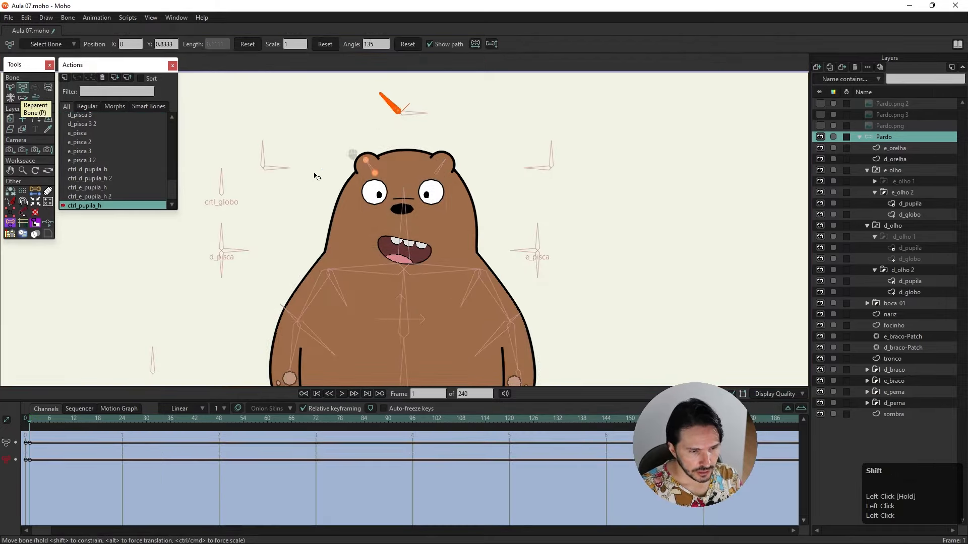
pyautogui.click(267, 164)
pyautogui.moveTo(196, 194); pyautogui.dragTo(519, 188)
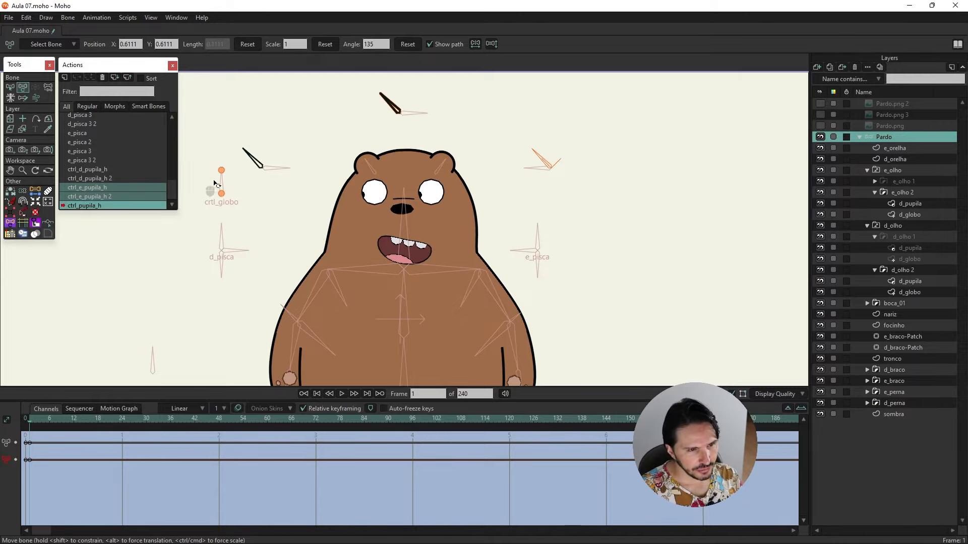
# - Create a second action named ctrl_pupila_h 2, rotate the same three vertical bones to 45°, and return to the Mainline
pyautogui.click(389, 101)
pyautogui.click(64, 78)
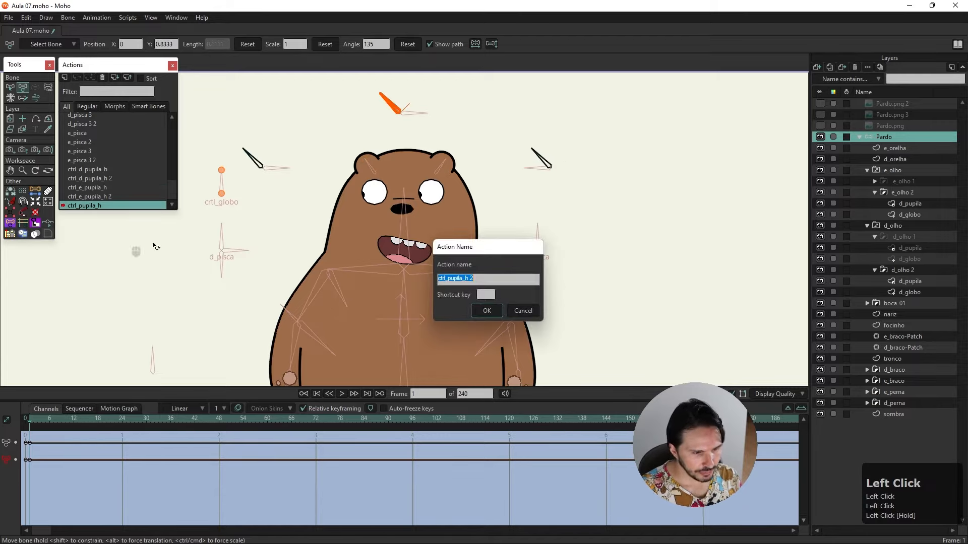
pyautogui.click(480, 311)
pyautogui.moveTo(404, 101); pyautogui.dragTo(436, 132)
pyautogui.moveTo(266, 155); pyautogui.dragTo(339, 195)
pyautogui.moveTo(552, 153); pyautogui.dragTo(627, 252)
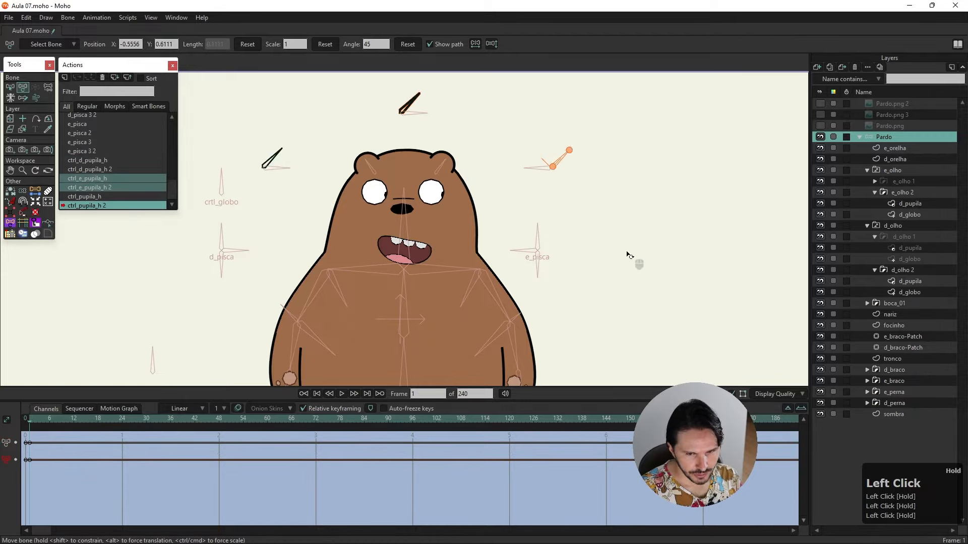
pyautogui.moveTo(172, 182); pyautogui.dragTo(176, 137)
pyautogui.scroll(3, 119, 122)
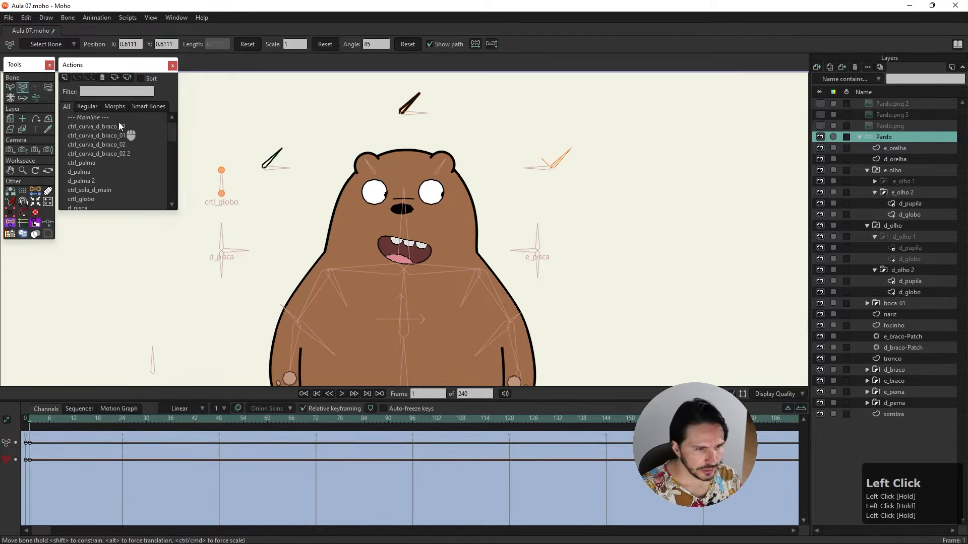
pyautogui.doubleClick(113, 118)
# - Test the ctrl_pupila_h bone above the head together with the individual ctrl_e_pupila_h bone to check the horizontal pupil movement
pyautogui.click(48, 87)
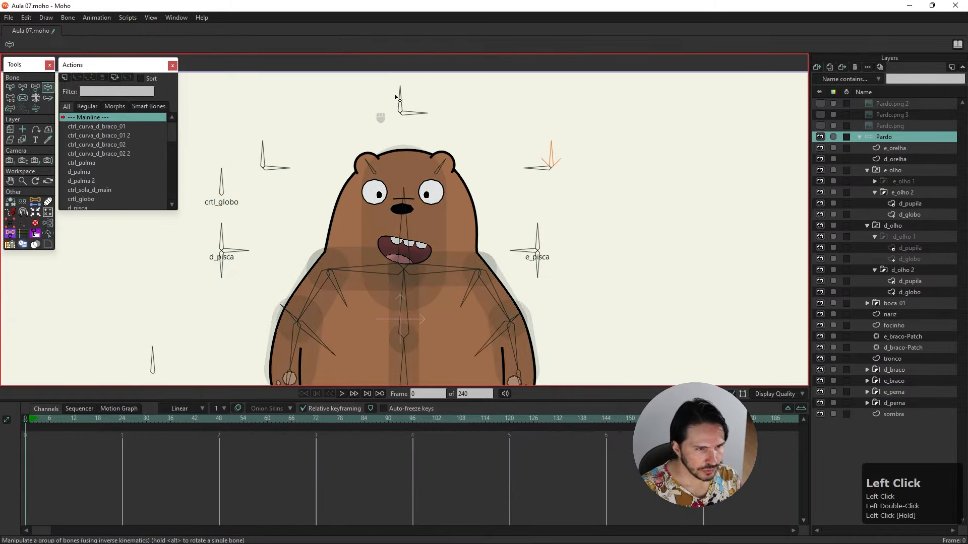
pyautogui.moveTo(400, 96); pyautogui.dragTo(419, 82)
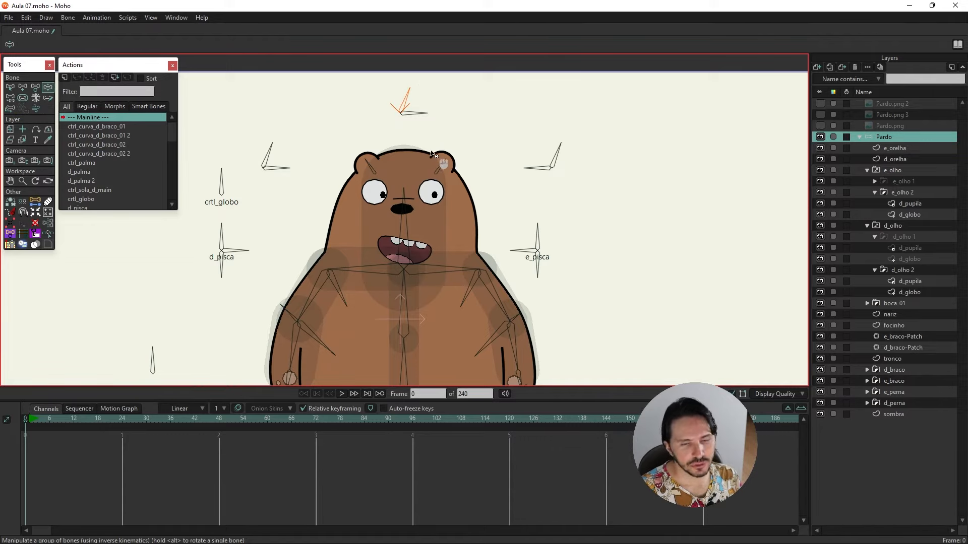
pyautogui.moveTo(410, 95); pyautogui.dragTo(408, 95)
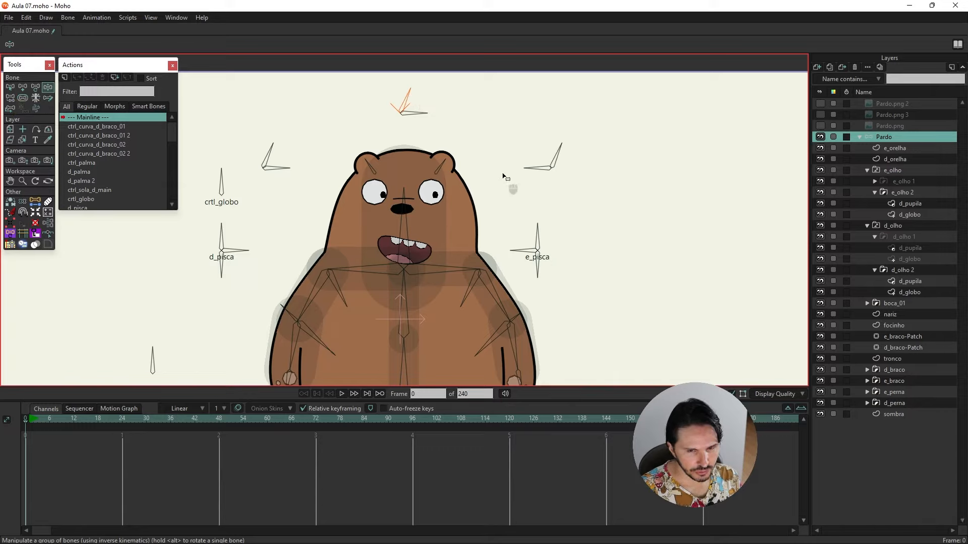
pyautogui.click(559, 162)
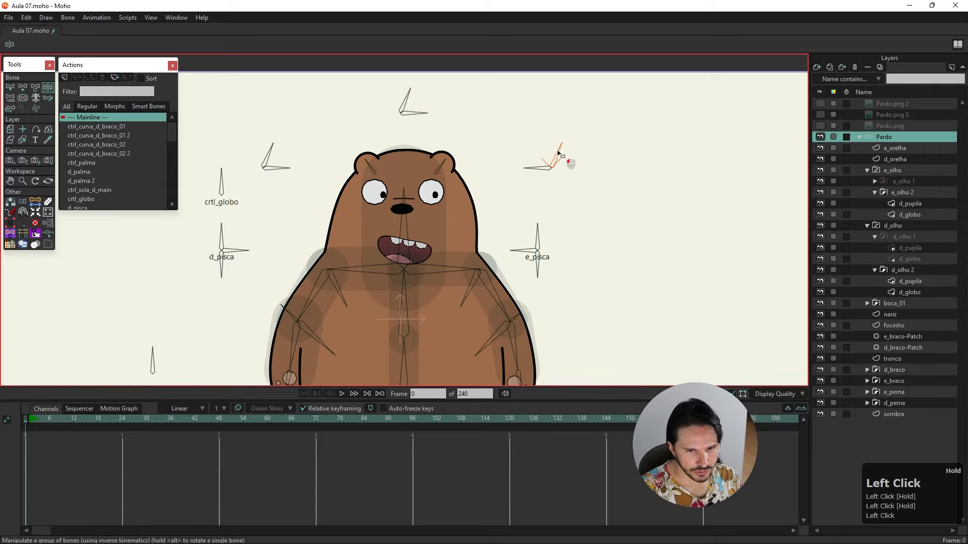
pyautogui.click(407, 101)
pyautogui.click(558, 158)
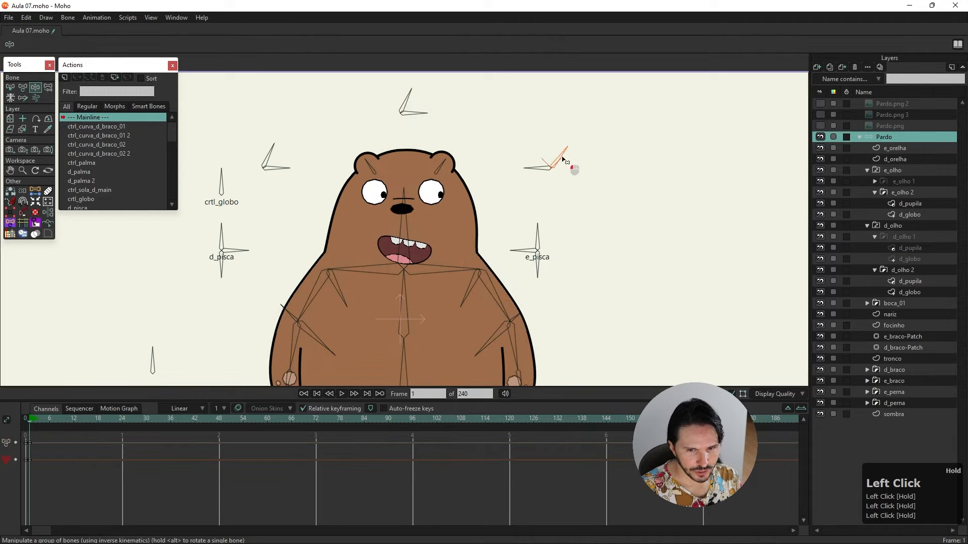
pyautogui.moveTo(410, 103)
pyautogui.mouseDown()
pyautogui.moveTo(396, 102)
pyautogui.moveTo(406, 107)
pyautogui.mouseUp()
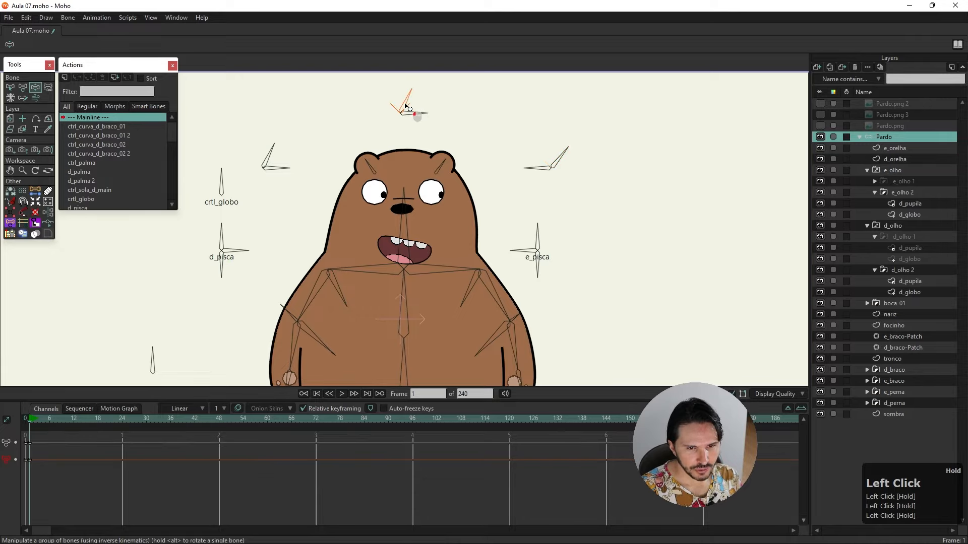
pyautogui.moveTo(567, 152); pyautogui.dragTo(578, 168)
pyautogui.moveTo(407, 105); pyautogui.dragTo(397, 99)
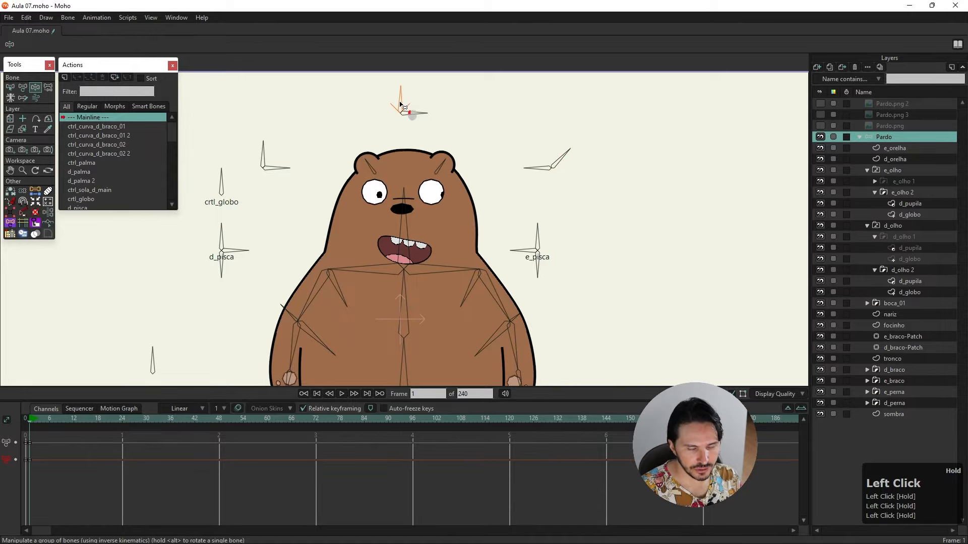
# - Delete the test keyframes from the Mainline, select the ctrl_d_pupila_v bone and return to frame 0
pyautogui.press('Delete')
pyautogui.click(285, 161)
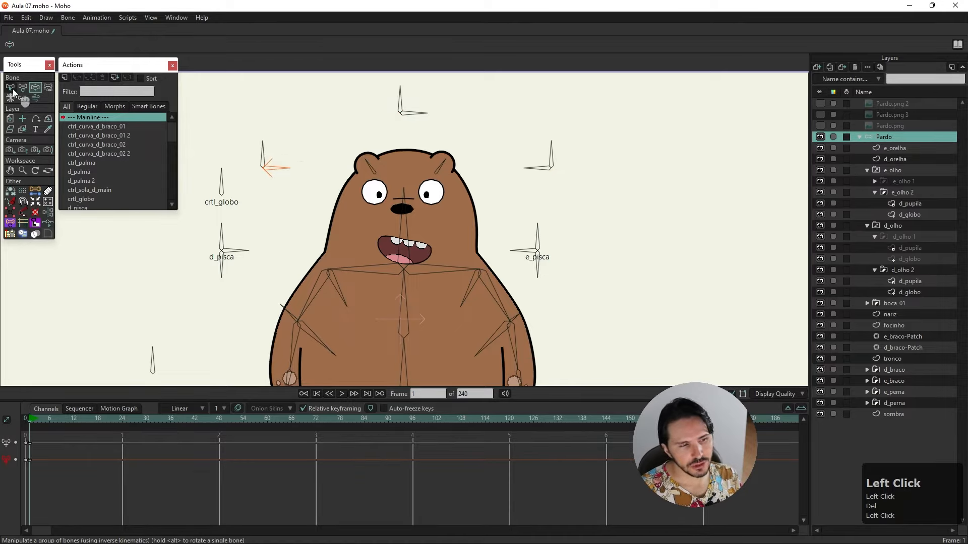
pyautogui.click(14, 89)
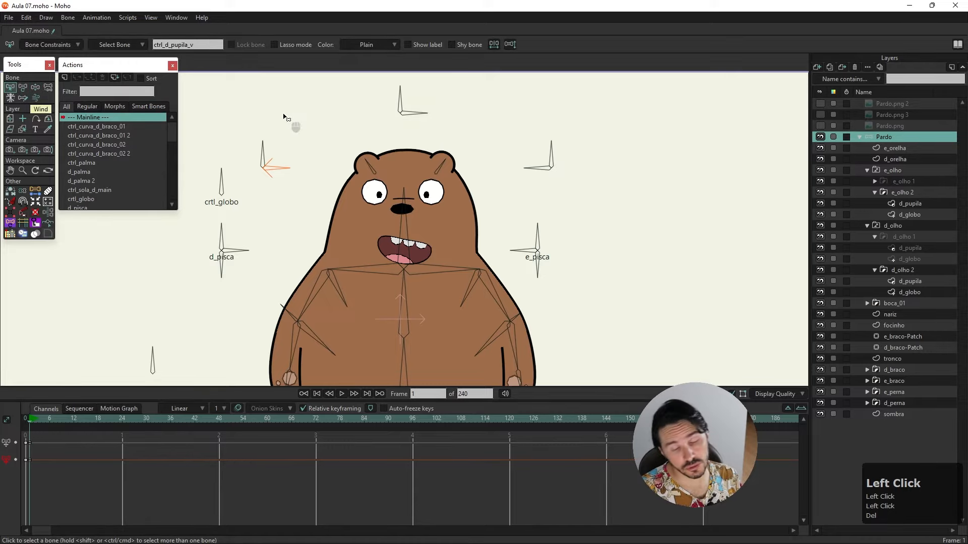
pyautogui.click(308, 160)
pyautogui.click(286, 172)
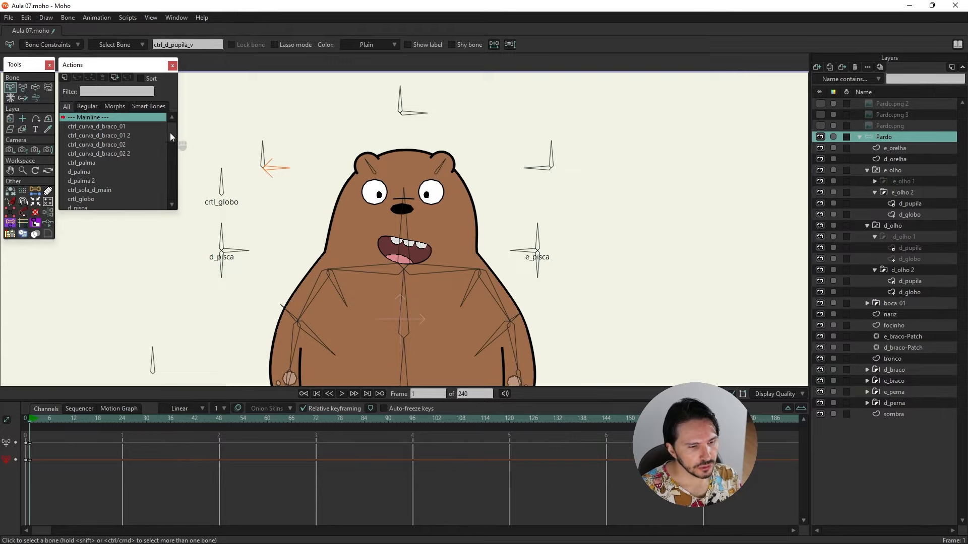
pyautogui.moveTo(68, 460); pyautogui.dragTo(25, 471)
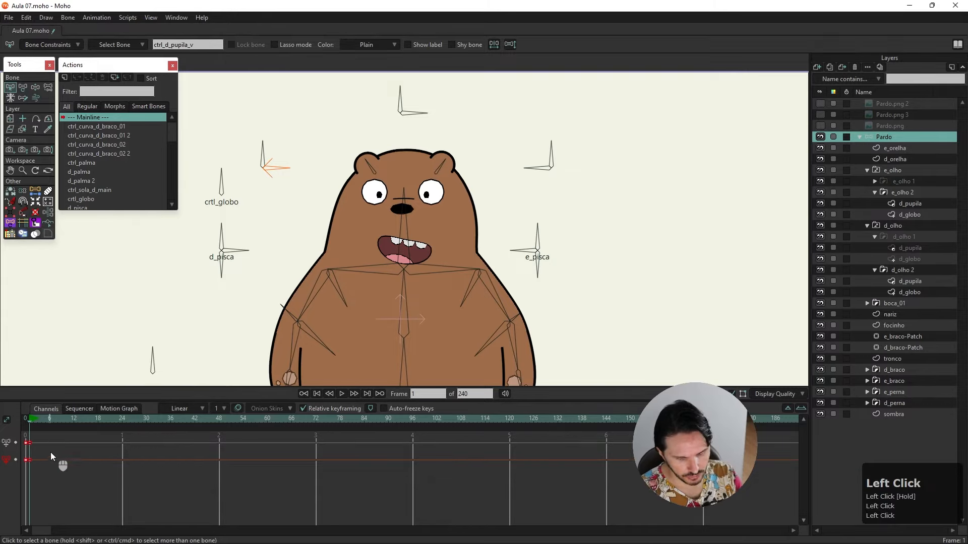
pyautogui.press('Delete')
pyautogui.click(26, 420)
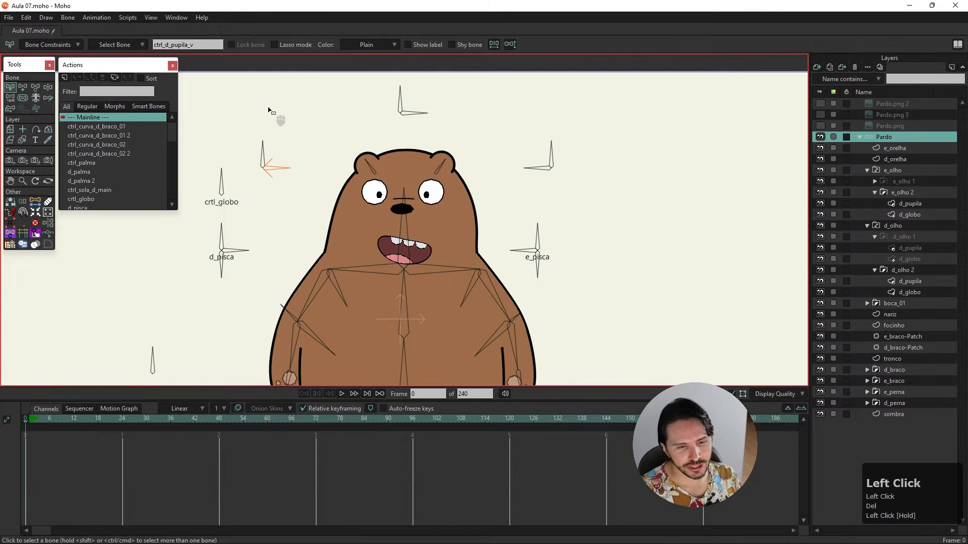
# - Create an action named ctrl_d_pupila_v for the selected bone and rotate that bone upward to 405°
pyautogui.click(35, 87)
pyautogui.click(11, 87)
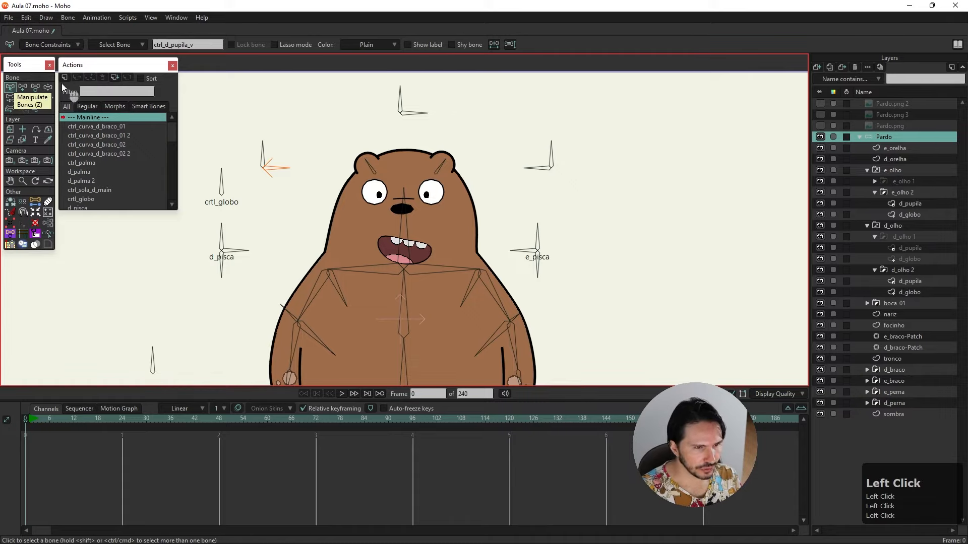
pyautogui.click(65, 77)
pyautogui.press('Return')
pyautogui.click(23, 87)
pyautogui.moveTo(290, 168); pyautogui.dragTo(275, 122)
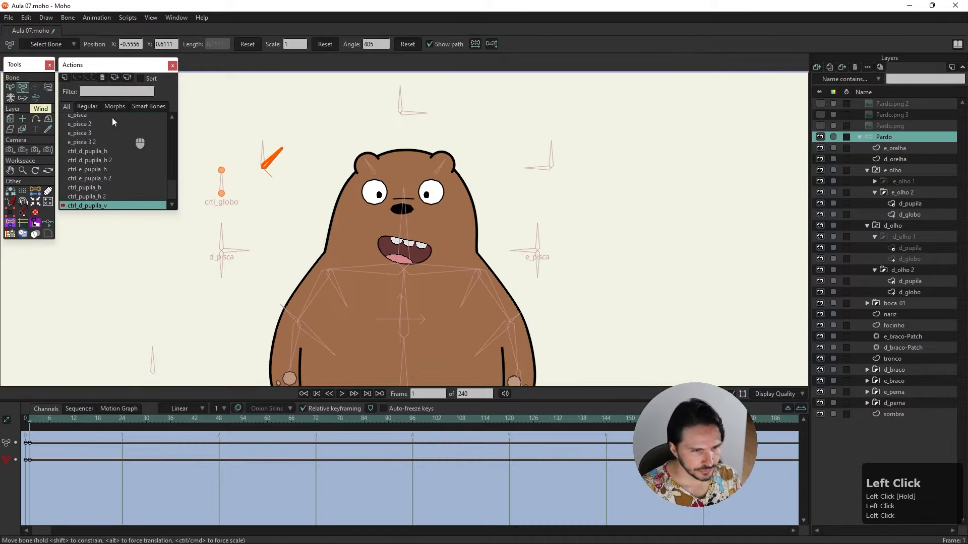
# - Move the pupil inside d_olho 2 vertically to the upper edge of its eye in the ctrl_d_pupila_v action
pyautogui.keyDown('alt'); pyautogui.rightClick(379, 196); pyautogui.keyUp('alt')
pyautogui.click(384, 199)
pyautogui.scroll(2, 389, 200)
pyautogui.moveTo(359, 187); pyautogui.dragTo(357, 147)
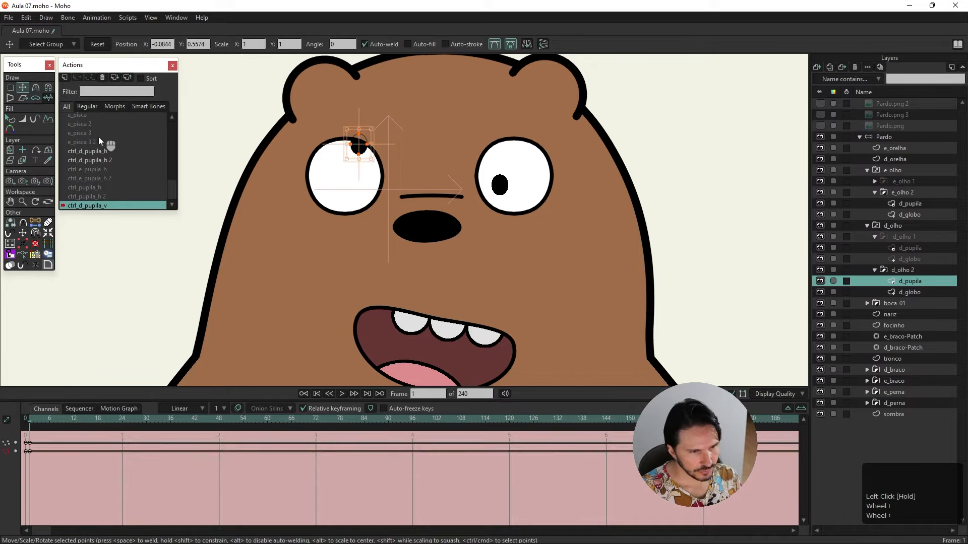
pyautogui.scroll(-6, 365, 177)
pyautogui.rightClick(429, 158)
# - Create a second action named ctrl_d_pupila_v 2 on the Pardo layer and rotate the ctrl_d_pupila_v bone downward
pyautogui.click(884, 137)
pyautogui.click(64, 77)
pyautogui.click(487, 311)
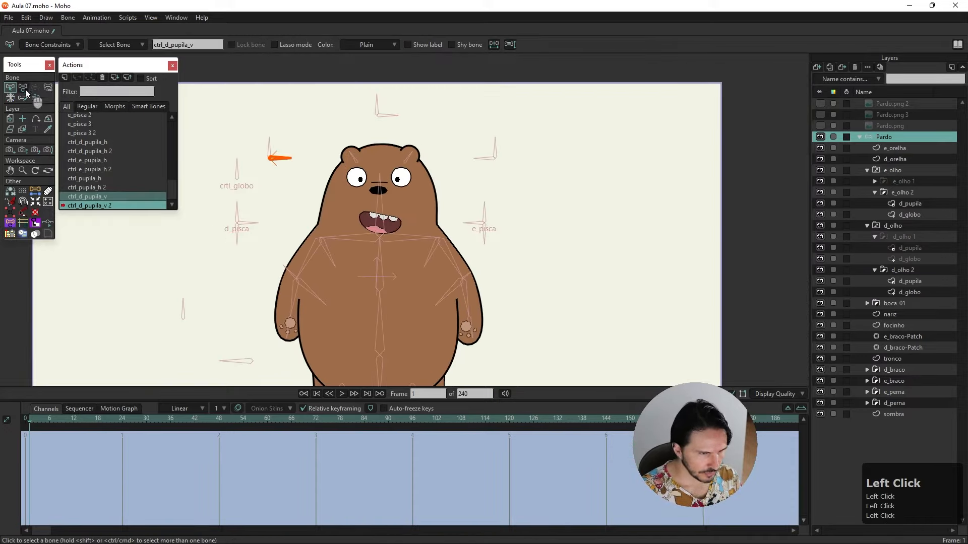
pyautogui.click(23, 87)
pyautogui.moveTo(291, 157); pyautogui.dragTo(285, 177)
# - Move the d_olho 2 pupil vertically to the lower edge of its eye in this action and return to the Mainline
pyautogui.scroll(6, 349, 172)
pyautogui.keyDown('alt'); pyautogui.rightClick(383, 195); pyautogui.keyUp('alt')
pyautogui.click(23, 87)
pyautogui.moveTo(382, 195); pyautogui.dragTo(383, 216)
pyautogui.moveTo(172, 189); pyautogui.dragTo(172, 119)
pyautogui.doubleClick(113, 117)
pyautogui.scroll(3, 409, 172)
# - Create an action named ctrl_e_pupila_v for the horizontal bone above e_pisca and rotate that bone to 135°
pyautogui.click(883, 137)
pyautogui.click(10, 87)
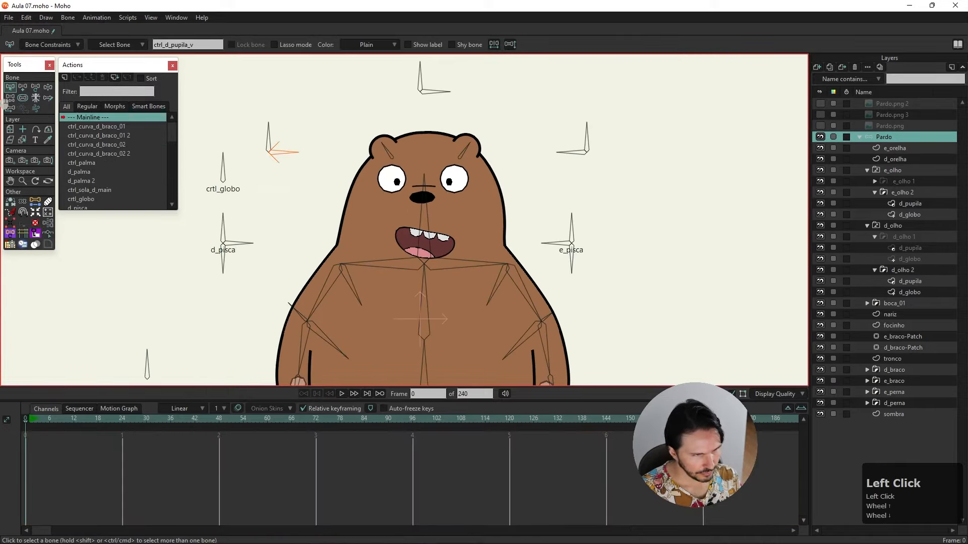
pyautogui.click(579, 154)
pyautogui.click(64, 77)
pyautogui.click(488, 312)
pyautogui.click(22, 87)
pyautogui.moveTo(562, 153); pyautogui.dragTo(566, 132)
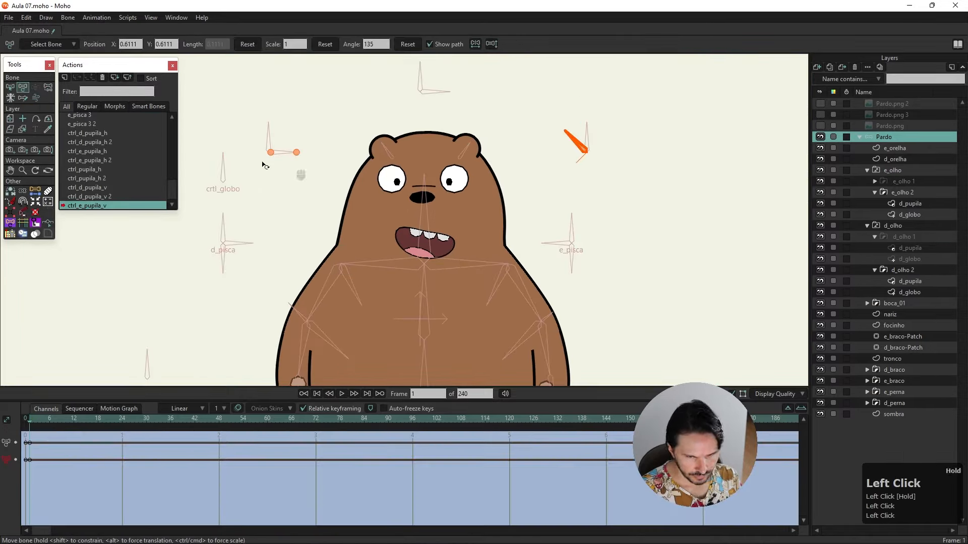
# - Move the pupil inside e_olho 2 vertically to the upper edge of its eye in the ctrl_e_pupila_v action
pyautogui.keyDown('alt'); pyautogui.rightClick(449, 182); pyautogui.keyUp('alt')
pyautogui.scroll(5, 452, 184)
pyautogui.moveTo(446, 197); pyautogui.dragTo(442, 127)
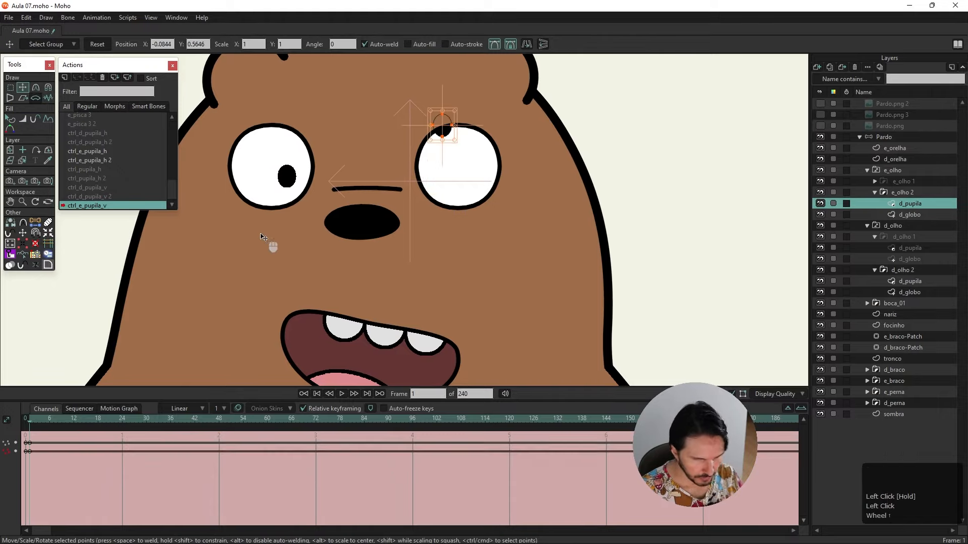
pyautogui.scroll(4, 290, 152)
# - Create a second action named ctrl_e_pupila_v 2 on the Pardo layer and rotate the ctrl_e_pupila_v bone to 225°
pyautogui.click(883, 137)
pyautogui.click(64, 77)
pyautogui.click(488, 311)
pyautogui.click(22, 88)
pyautogui.moveTo(557, 142); pyautogui.dragTo(556, 164)
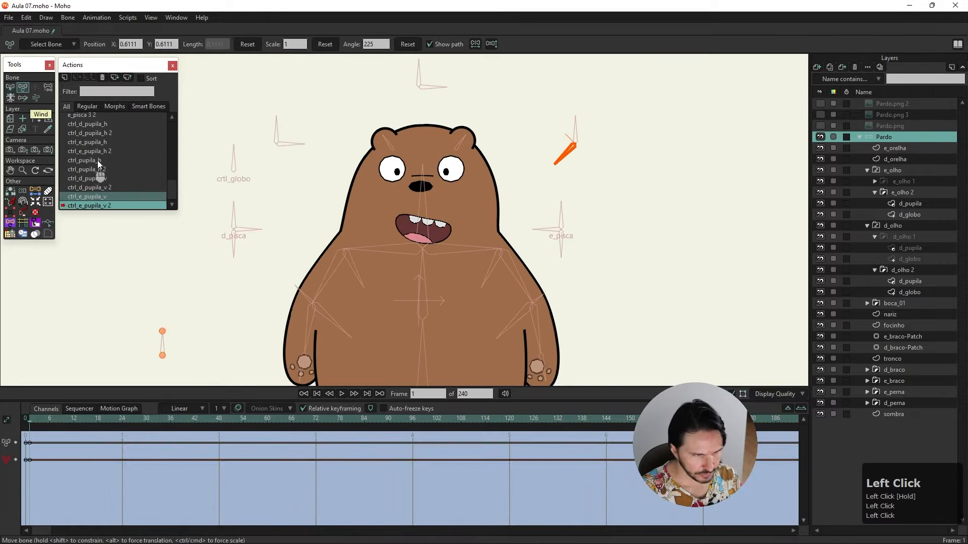
# - Move the e_olho 2 pupil vertically to the lower edge of its eye in this action and return to the Mainline
pyautogui.click(10, 87)
pyautogui.keyDown('alt'); pyautogui.rightClick(446, 173); pyautogui.keyUp('alt')
pyautogui.scroll(4, 445, 176)
pyautogui.click(23, 87)
pyautogui.moveTo(449, 164); pyautogui.dragTo(448, 199)
pyautogui.scroll(-1, 362, 191)
pyautogui.moveTo(172, 190); pyautogui.dragTo(171, 122)
pyautogui.doubleClick(105, 118)
pyautogui.scroll(-6, 373, 201)
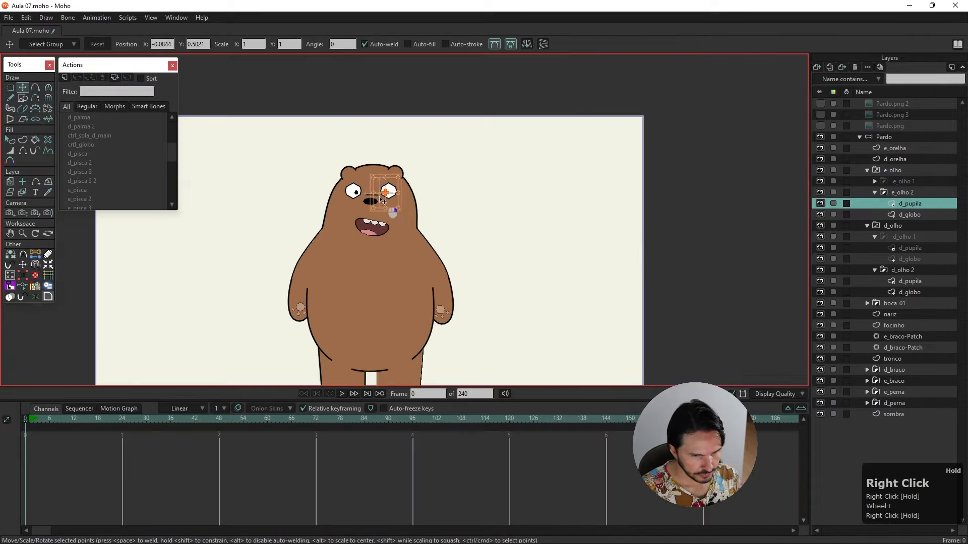
# - Test the ctrl_d_pupila_v and ctrl_e_pupila_v bones by rotating them up and down, comparing the vertical movement of both pupils
pyautogui.click(883, 137)
pyautogui.click(48, 87)
pyautogui.moveTo(452, 168); pyautogui.dragTo(449, 182)
pyautogui.moveTo(295, 168); pyautogui.dragTo(286, 195)
pyautogui.moveTo(456, 173); pyautogui.dragTo(451, 154)
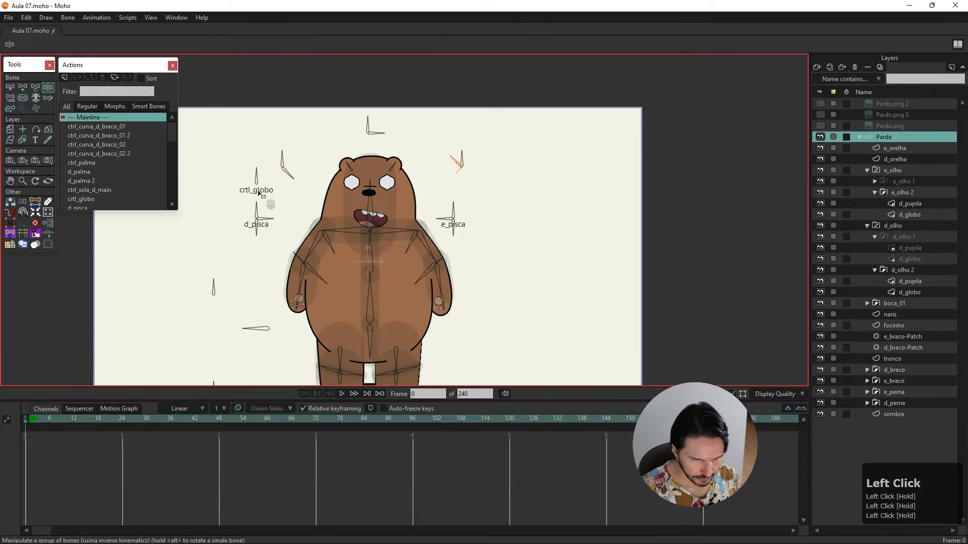
pyautogui.moveTo(285, 167); pyautogui.dragTo(293, 155)
pyautogui.click(456, 158)
pyautogui.scroll(5, 380, 196)
pyautogui.scroll(-1, 380, 198)
pyautogui.moveTo(380, 199); pyautogui.dragTo(428, 217)
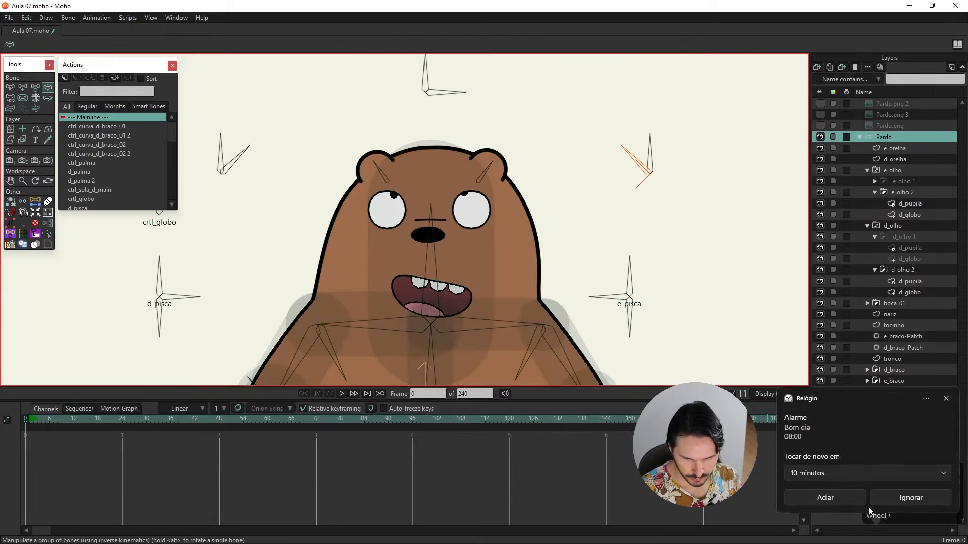
pyautogui.click(892, 498)
pyautogui.click(237, 150)
pyautogui.moveTo(237, 150); pyautogui.dragTo(242, 206)
pyautogui.moveTo(623, 154); pyautogui.dragTo(611, 171)
# - In the ctrl_e_pupila_v action, lower the pupil inside e_olho 2 slightly so more of it shows below the eye's upper edge
pyautogui.moveTo(172, 130); pyautogui.dragTo(170, 204)
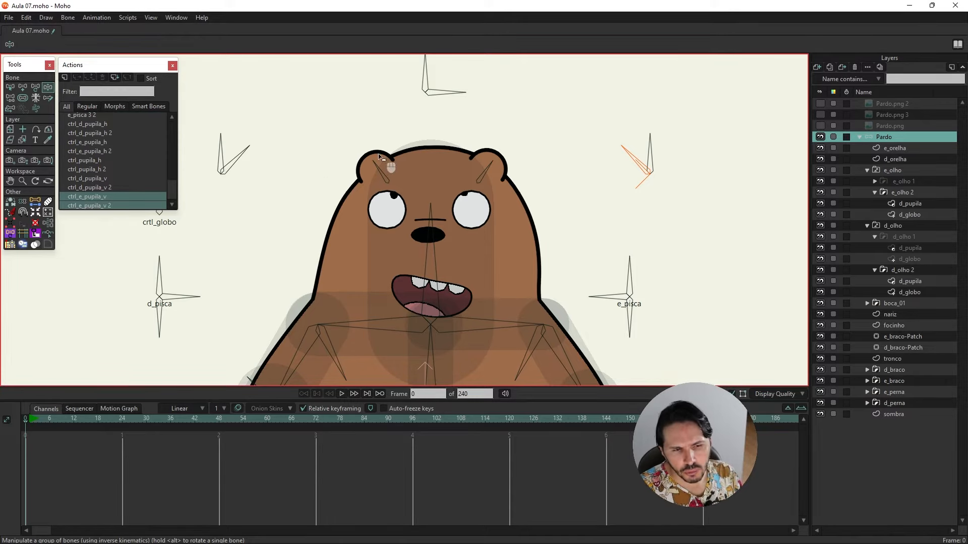
pyautogui.moveTo(457, 199); pyautogui.dragTo(209, 216)
pyautogui.doubleClick(90, 196)
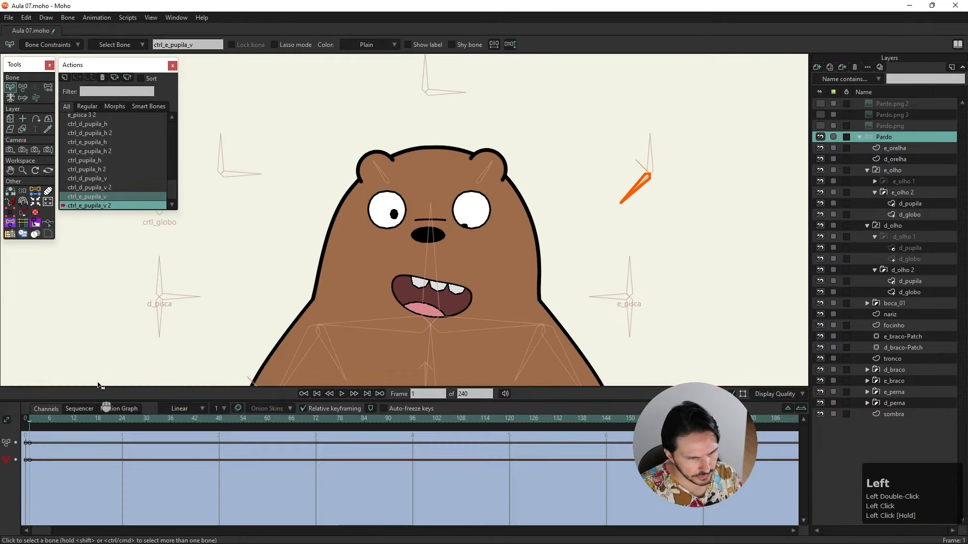
pyautogui.scroll(3, 368, 182)
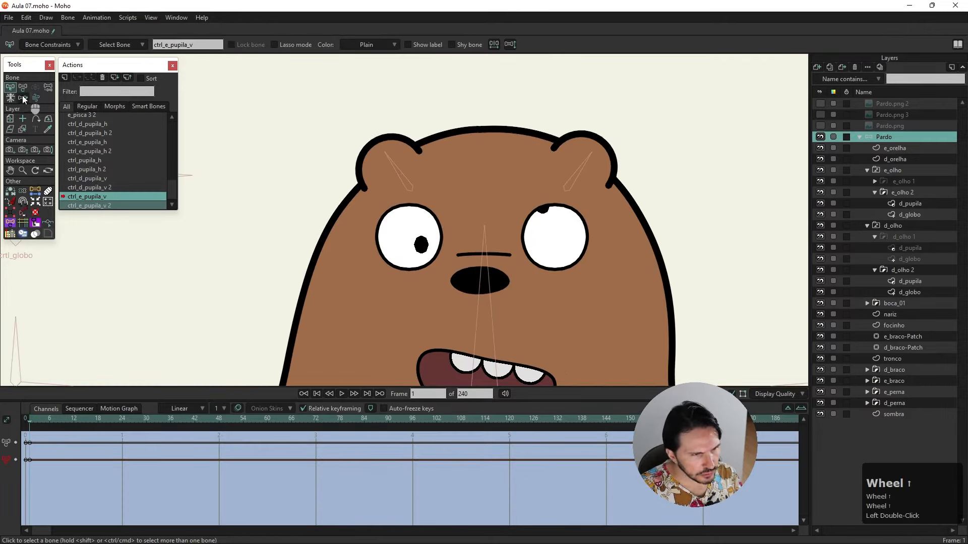
pyautogui.keyDown('alt'); pyautogui.rightClick(544, 209); pyautogui.keyUp('alt')
pyautogui.scroll(3, 544, 208)
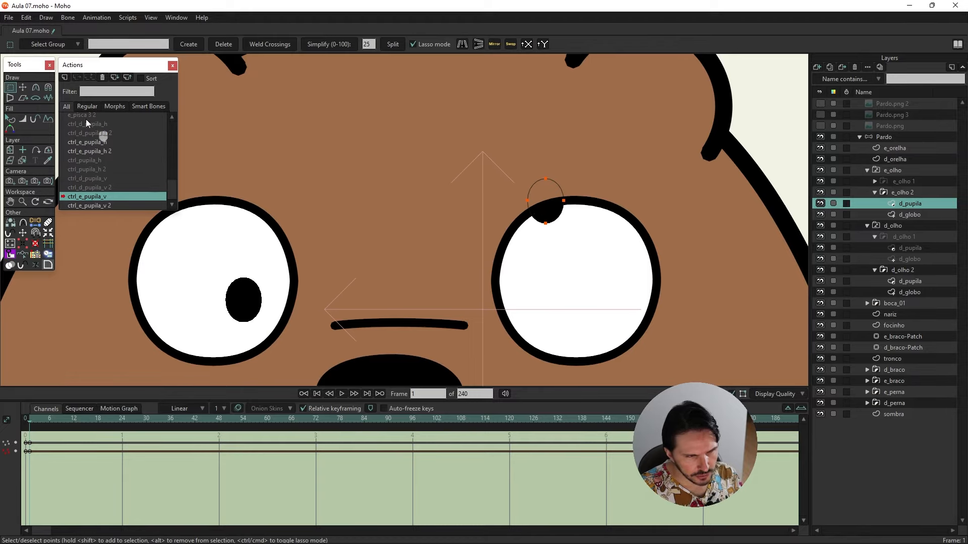
pyautogui.click(23, 87)
pyautogui.moveTo(532, 204); pyautogui.dragTo(532, 218)
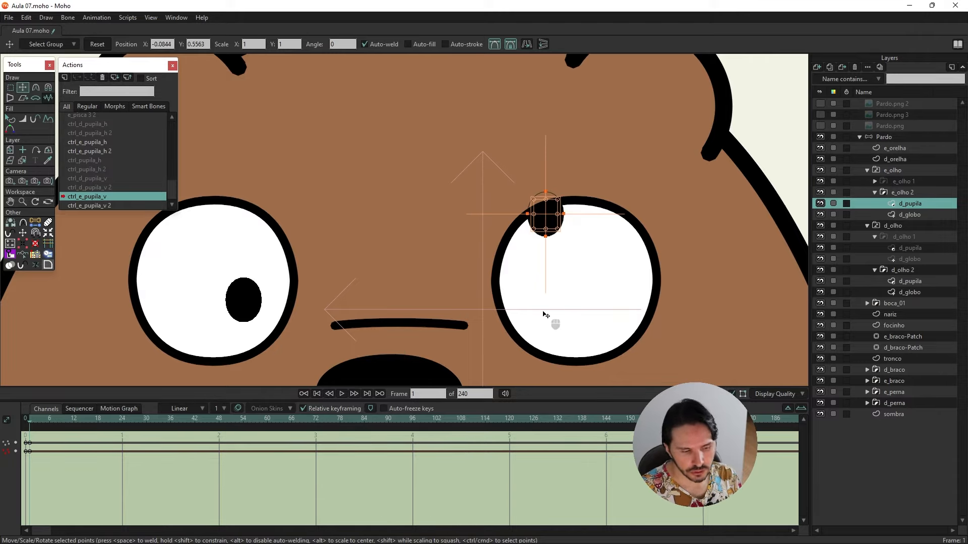
# - Raise the e_olho 2 pupil slightly in the ctrl_e_pupila_v 2 action, and compare both pupils looking down on the Mainline
pyautogui.doubleClick(89, 206)
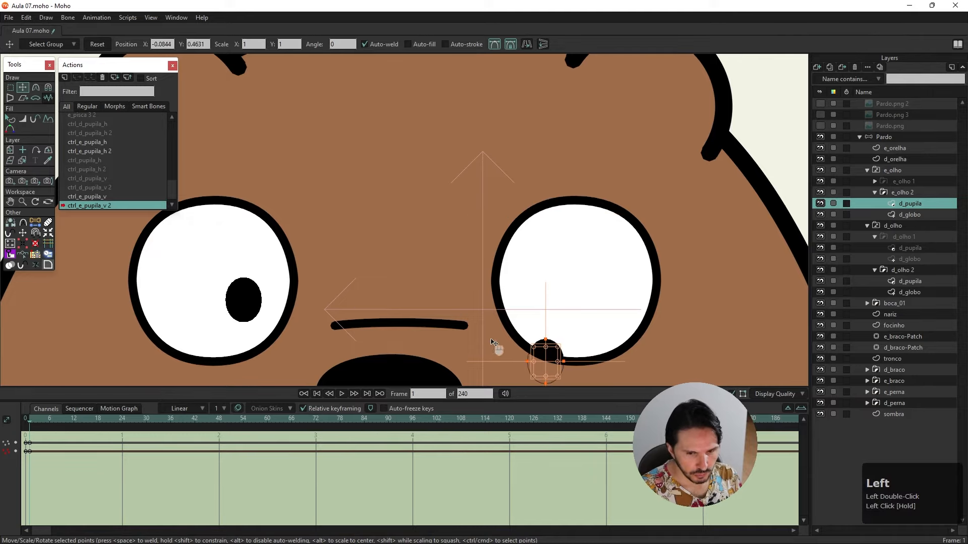
pyautogui.moveTo(544, 367); pyautogui.dragTo(547, 351)
pyautogui.moveTo(171, 183); pyautogui.dragTo(169, 108)
pyautogui.doubleClick(116, 117)
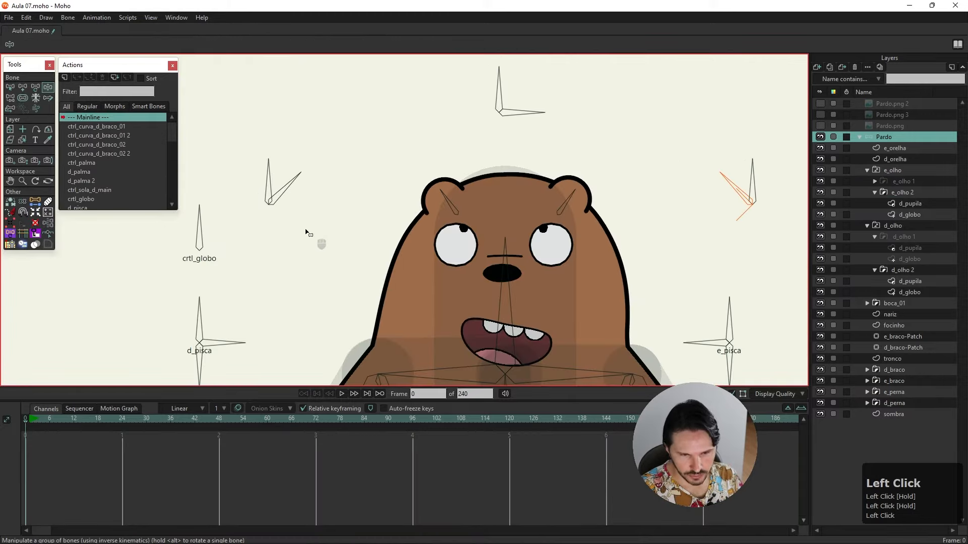
pyautogui.moveTo(293, 186); pyautogui.dragTo(333, 309)
pyautogui.moveTo(721, 177); pyautogui.dragTo(708, 316)
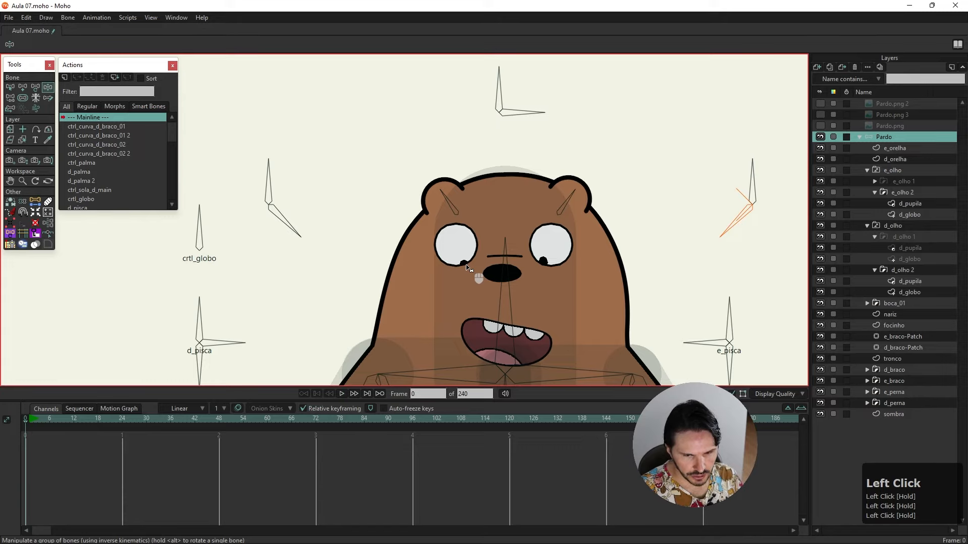
# - In the ctrl_d_pupila_v 2 action, raise the pupil inside d_olho 2 slightly, and return to frame 0 of the Mainline
pyautogui.moveTo(172, 132); pyautogui.dragTo(180, 207)
pyautogui.click(104, 189)
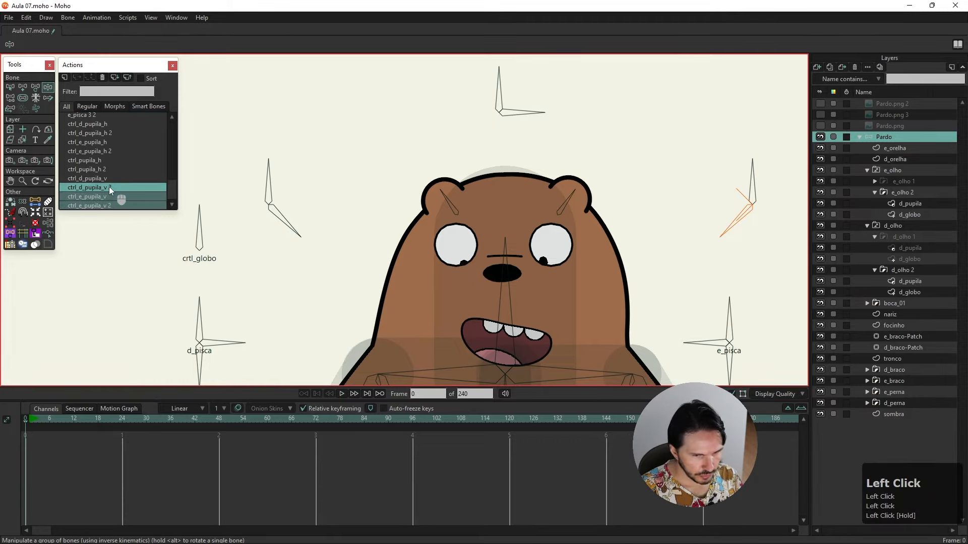
pyautogui.doubleClick(109, 187)
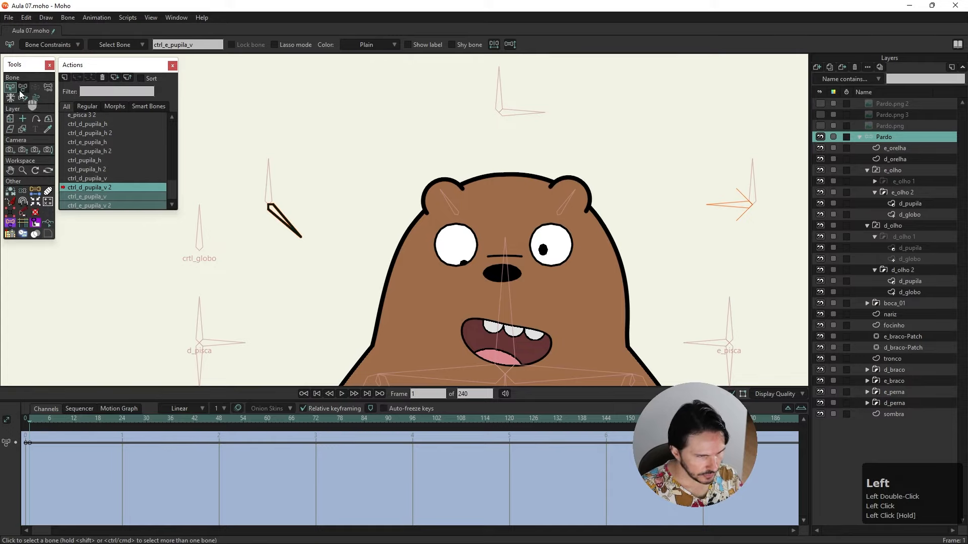
pyautogui.keyDown('alt'); pyautogui.rightClick(465, 265); pyautogui.keyUp('alt')
pyautogui.scroll(4, 465, 266)
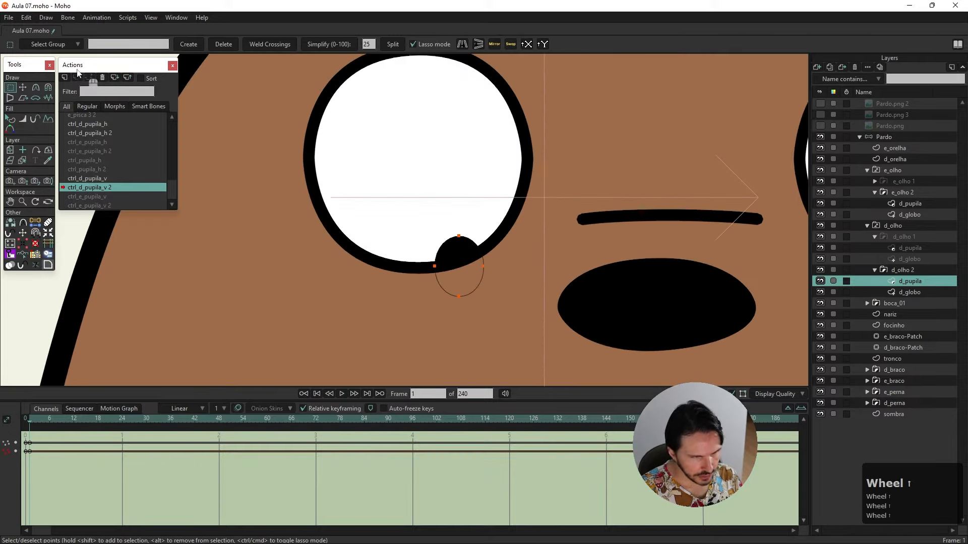
pyautogui.click(21, 88)
pyautogui.moveTo(459, 254); pyautogui.dragTo(459, 236)
pyautogui.moveTo(172, 189); pyautogui.dragTo(172, 122)
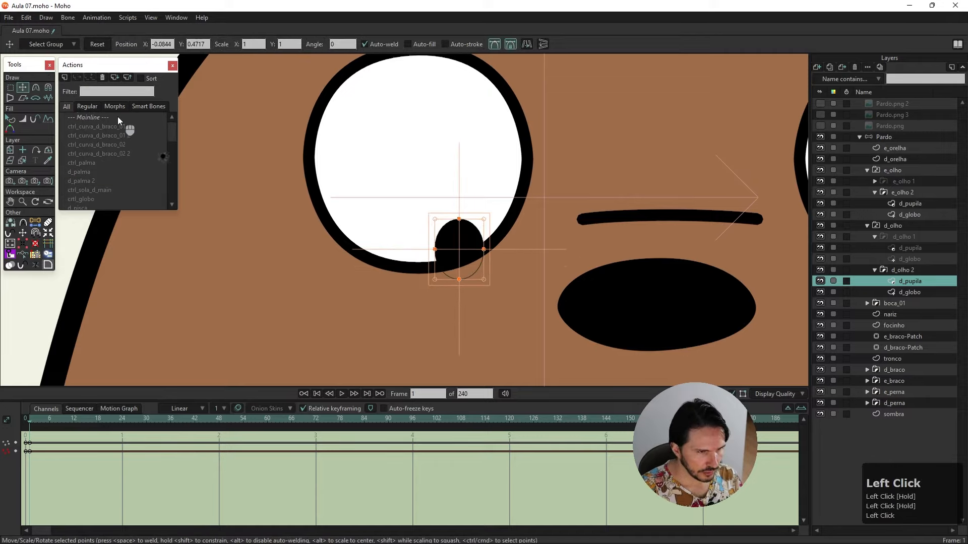
pyautogui.doubleClick(117, 116)
pyautogui.press('Left')
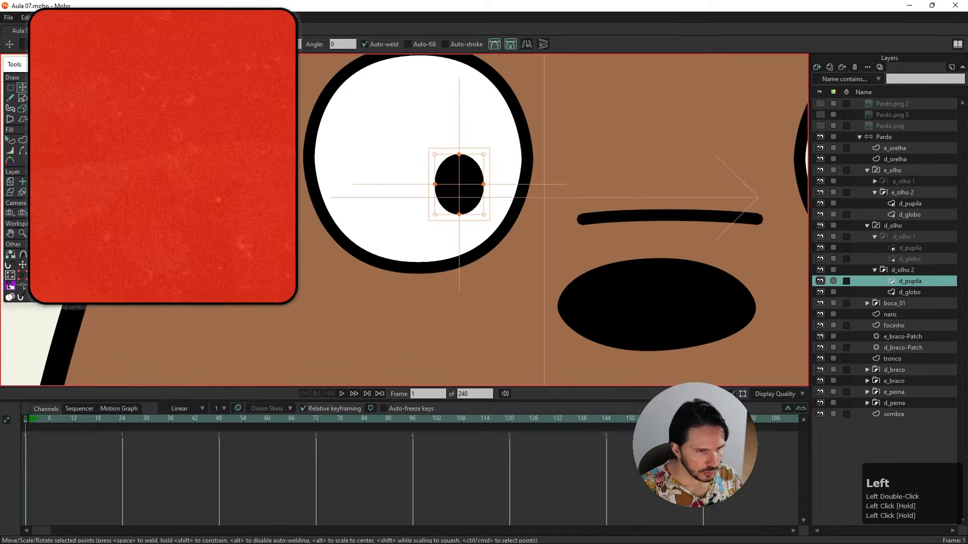
# - Create a smart bone action named ctrl_pupila_v for the shared vertical pupil bone on the Pardo layer
pyautogui.scroll(-2, 405, 172)
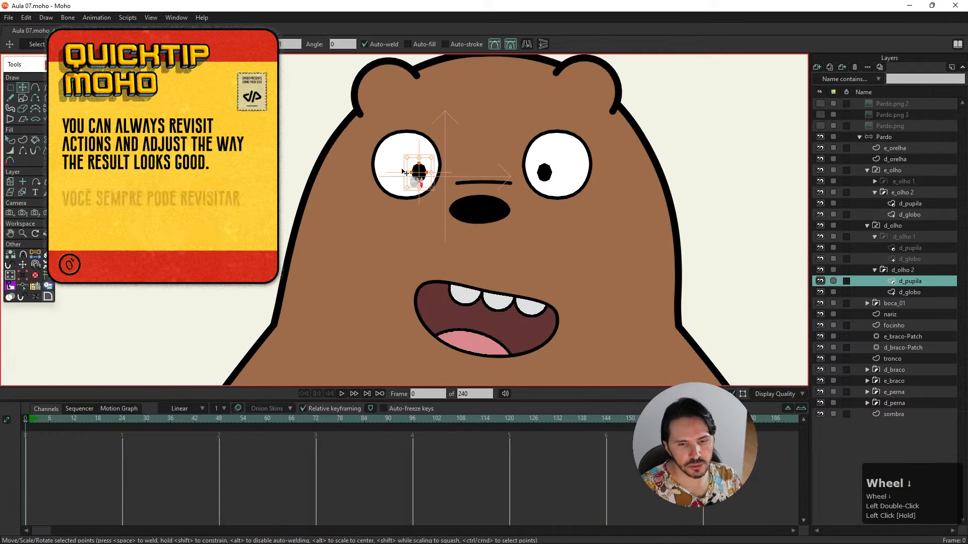
pyautogui.scroll(-1, 405, 172)
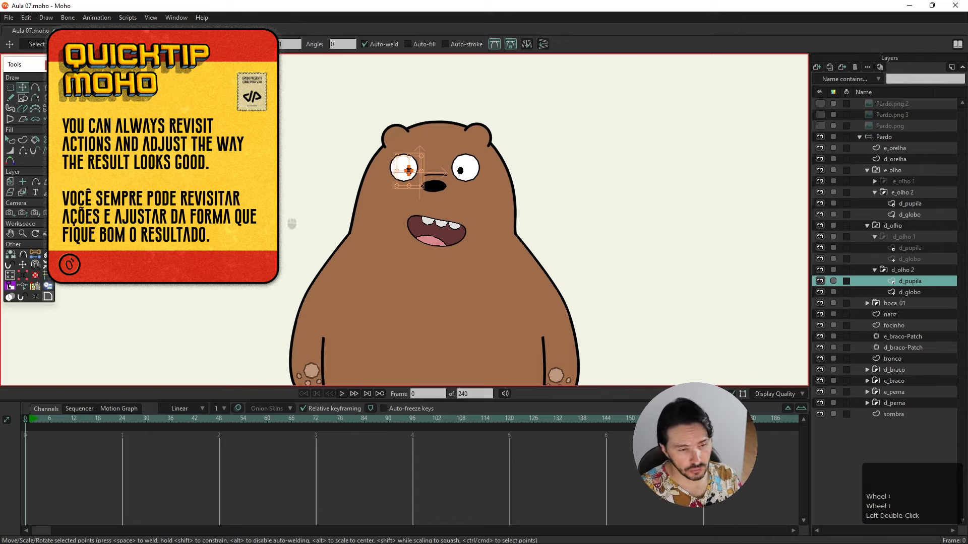
pyautogui.moveTo(385, 154); pyautogui.dragTo(364, 227)
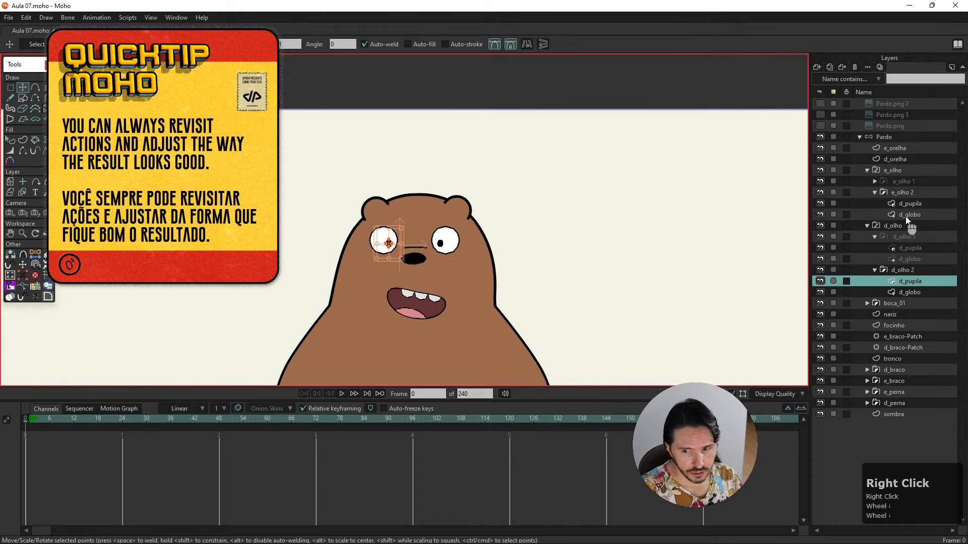
pyautogui.click(881, 139)
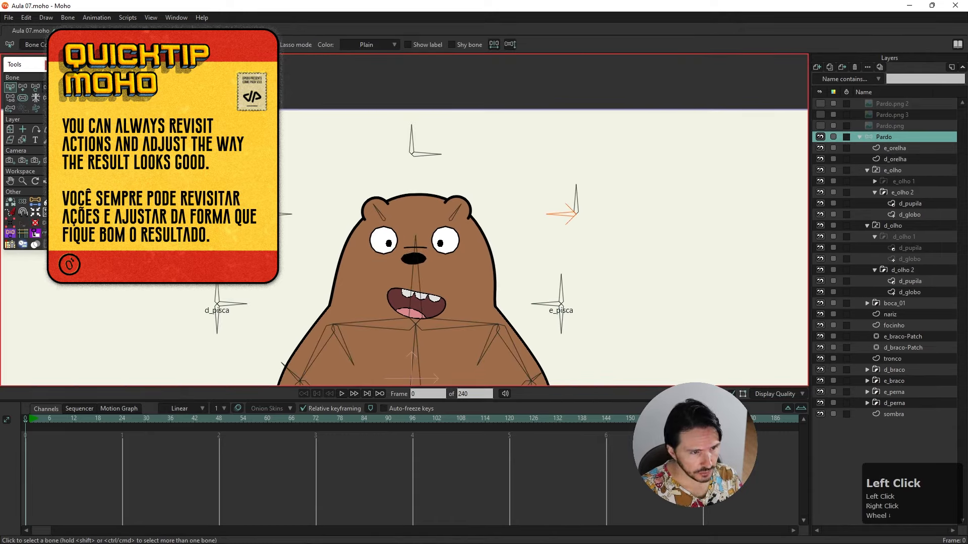
pyautogui.click(11, 89)
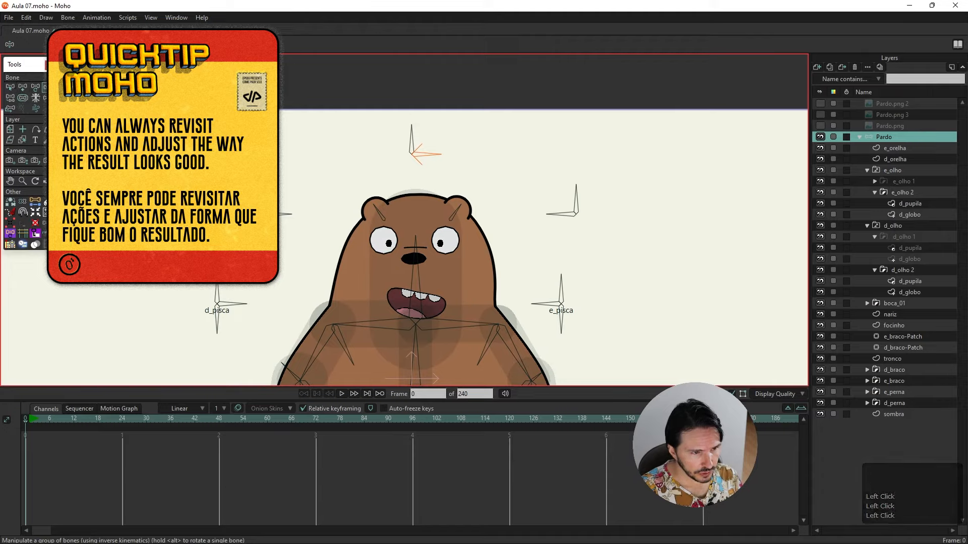
pyautogui.click(483, 311)
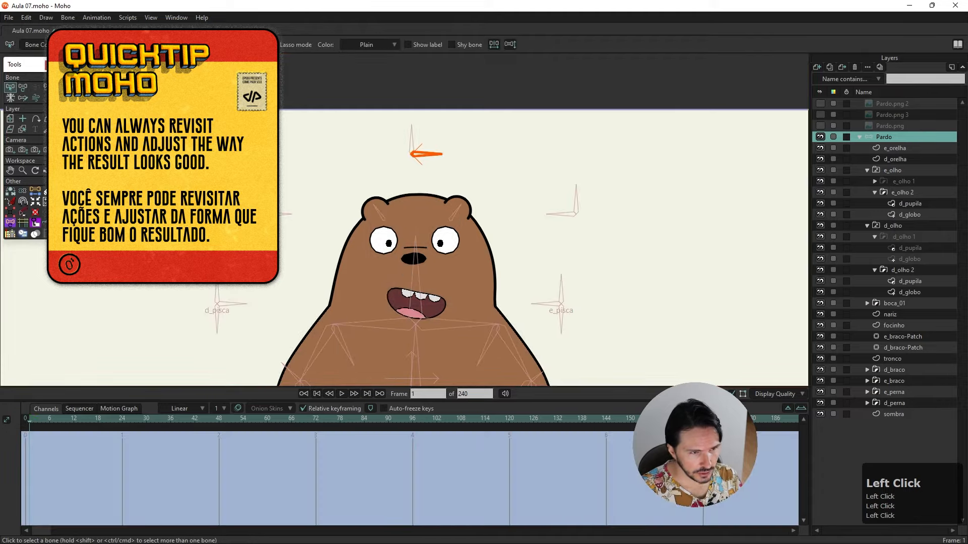
# - Rotate ctrl_pupila_v to 45° and ctrl_e_pupila_v to 135°, and turn ctrl_d_pupila_v up so both pupils look upward
pyautogui.click(23, 87)
pyautogui.moveTo(433, 154); pyautogui.dragTo(360, 142)
pyautogui.moveTo(283, 215); pyautogui.dragTo(324, 145)
pyautogui.moveTo(553, 214); pyautogui.dragTo(562, 176)
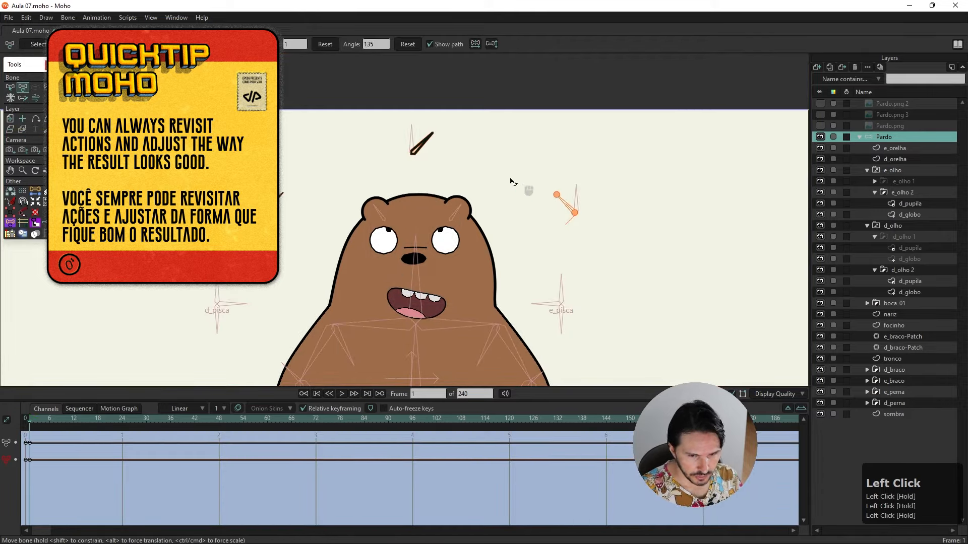
# - Create a second action named ctrl_pupila_v 2 and rotate the ctrl_pupila_v bone diagonally downward
pyautogui.click(415, 149)
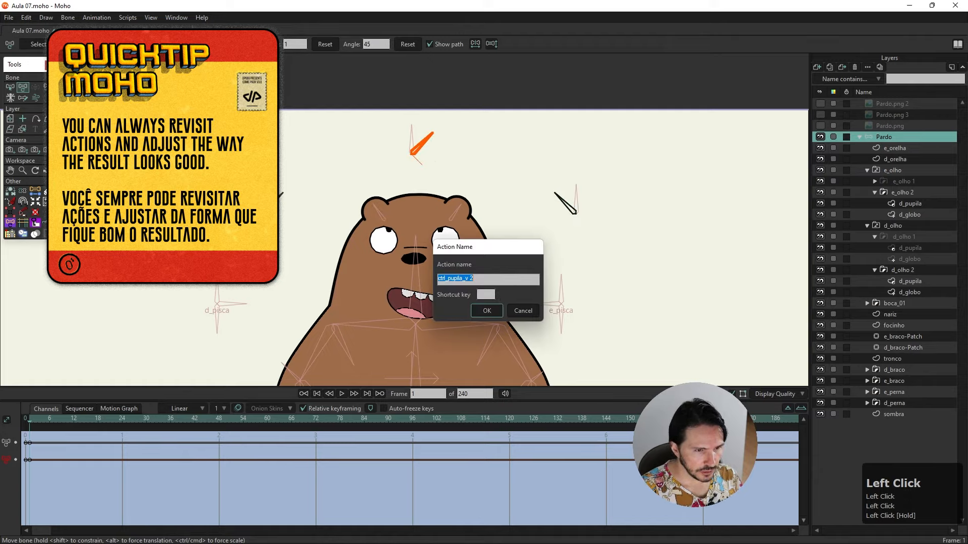
pyautogui.click(486, 310)
pyautogui.moveTo(430, 136); pyautogui.dragTo(431, 174)
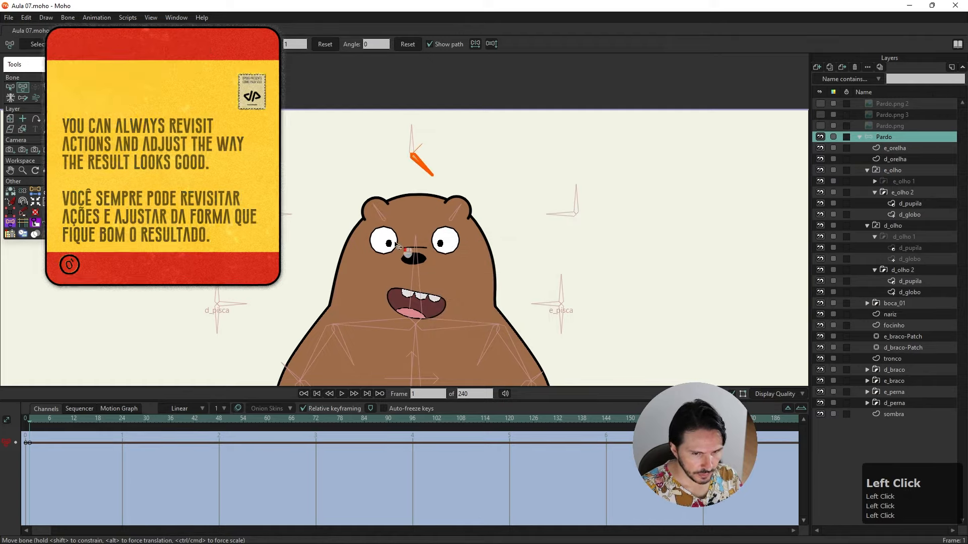
# - Rotate ctrl_e_pupila_v to 225° and turn ctrl_d_pupila_v down so both pupils look downward, and return to the Mainline
pyautogui.moveTo(550, 213); pyautogui.dragTo(599, 305)
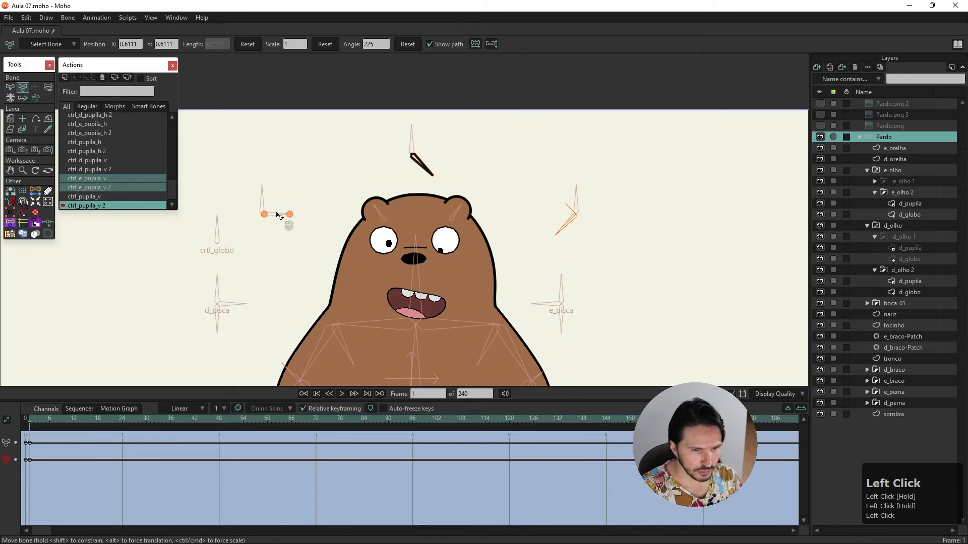
pyautogui.moveTo(277, 214); pyautogui.dragTo(246, 305)
pyautogui.scroll(10, 107, 151)
pyautogui.doubleClick(107, 117)
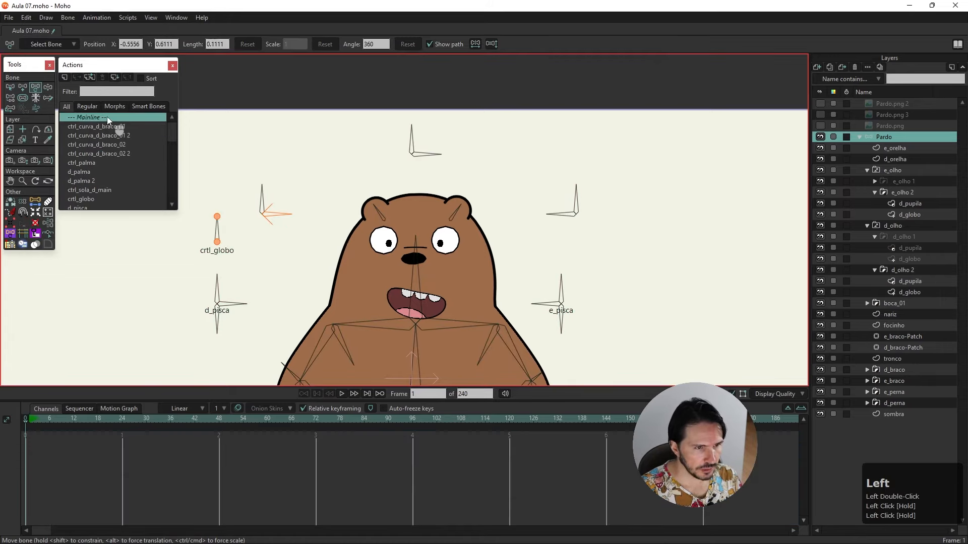
pyautogui.click(65, 78)
pyautogui.click(522, 310)
# - Test the shared horizontal and vertical pupil bones above the bear's head with Manipulate Bones at frame 0
pyautogui.click(48, 87)
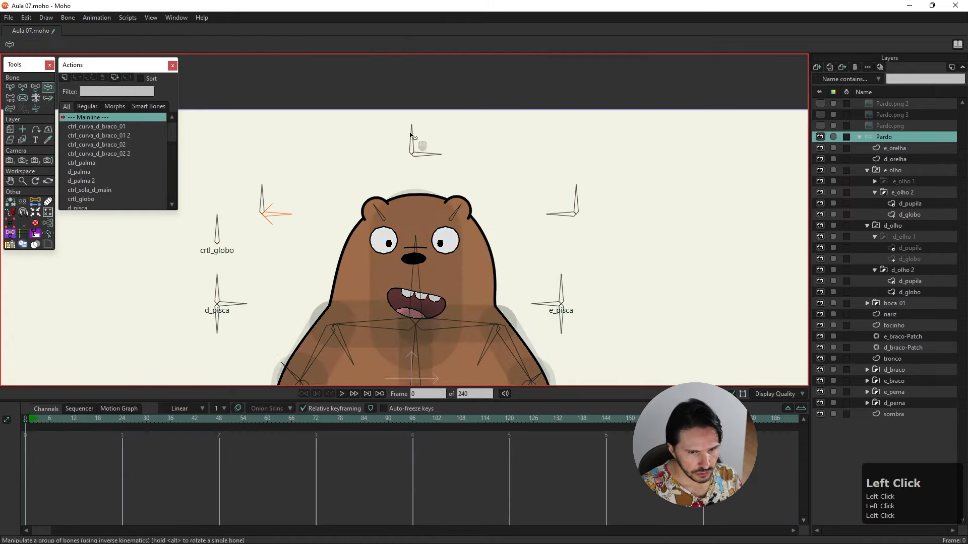
pyautogui.moveTo(415, 137); pyautogui.dragTo(380, 108)
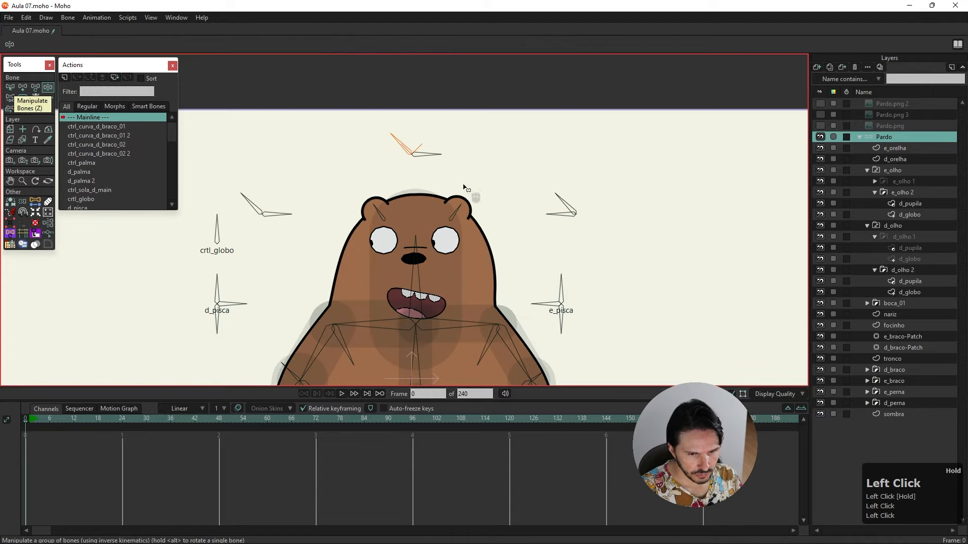
pyautogui.moveTo(439, 162); pyautogui.dragTo(408, 154)
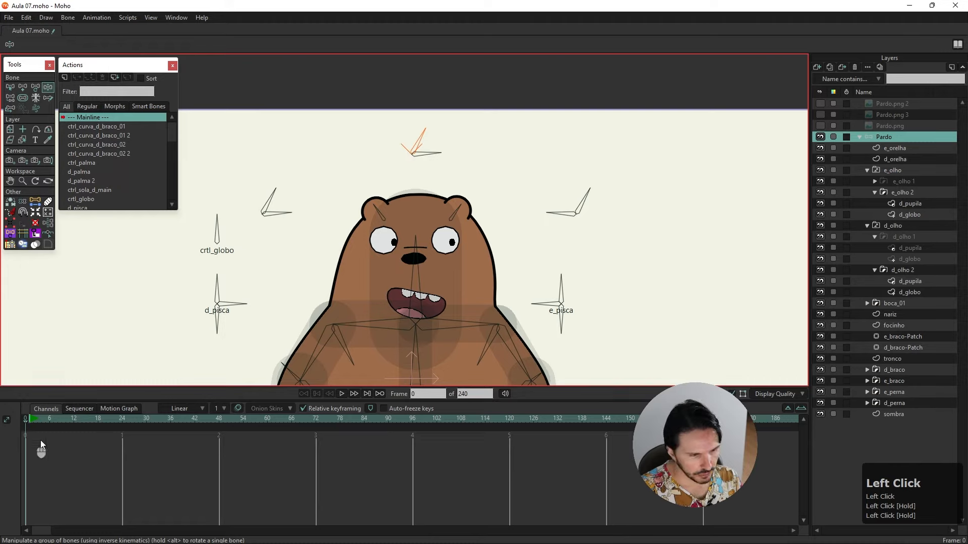
# - At frame 1, rotate ctrl_pupila_h clockwise to shift both pupils sideways, and turn ctrl_e_pupila_h further to offset the e_olho pupil
pyautogui.moveTo(25, 420); pyautogui.dragTo(28, 420)
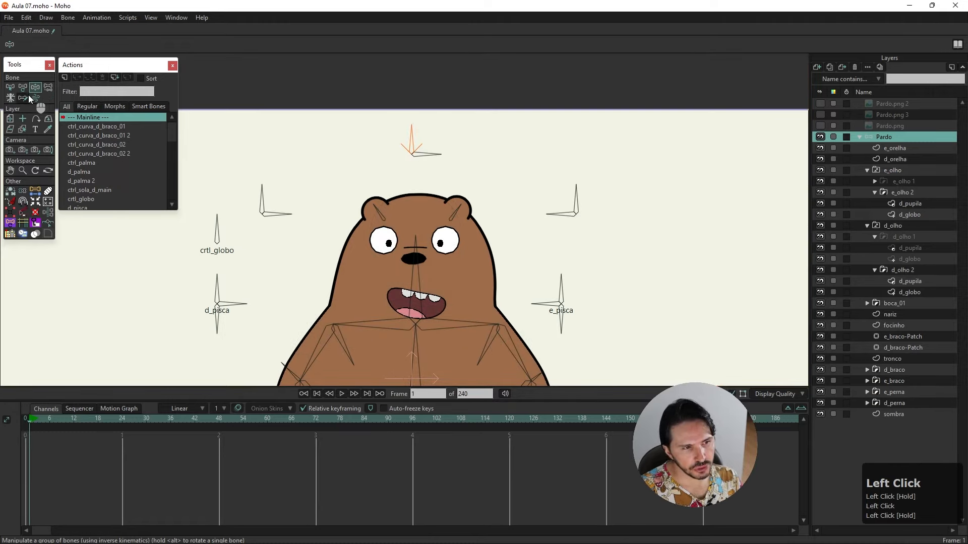
pyautogui.moveTo(415, 143)
pyautogui.mouseDown()
pyautogui.moveTo(432, 161)
pyautogui.moveTo(424, 137)
pyautogui.mouseUp()
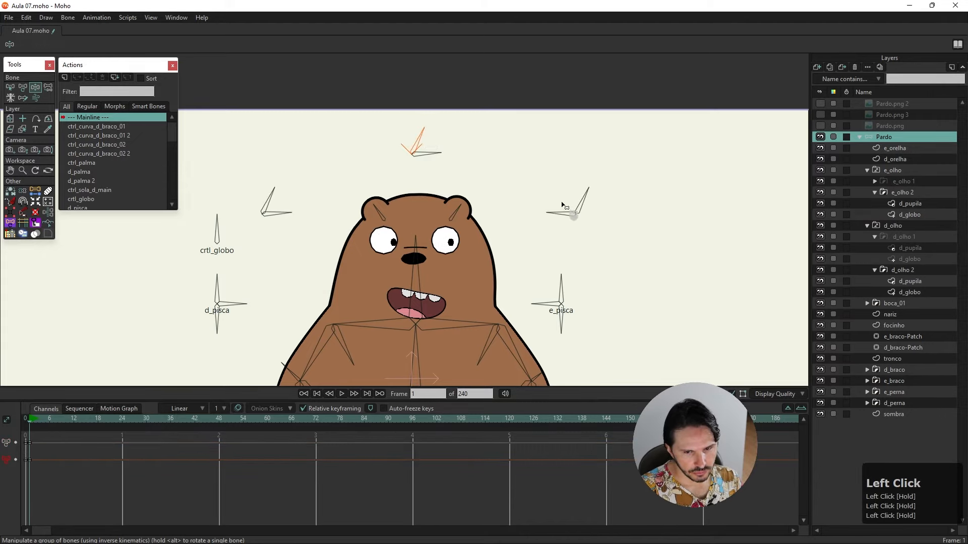
pyautogui.moveTo(585, 203); pyautogui.dragTo(561, 213)
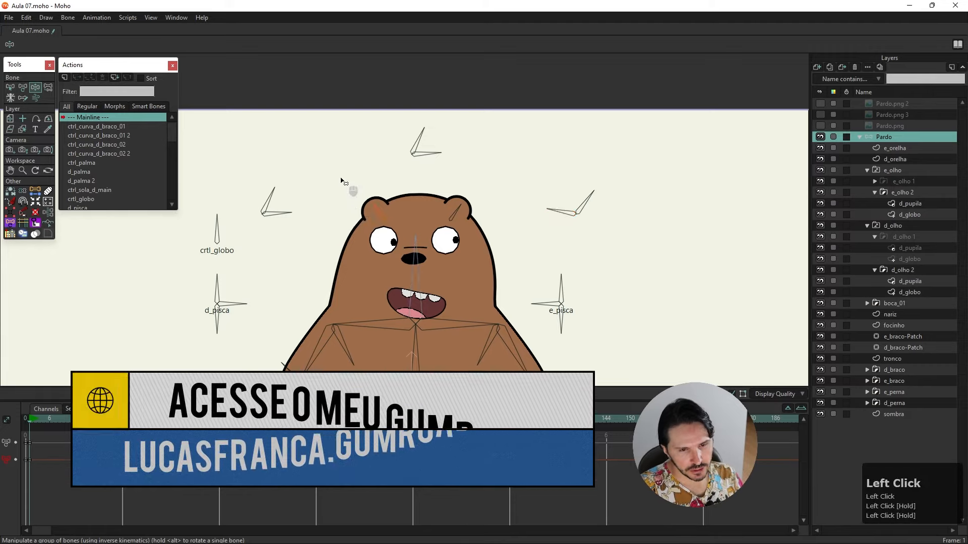
pyautogui.scroll(-3, 341, 181)
pyautogui.scroll(3, 341, 182)
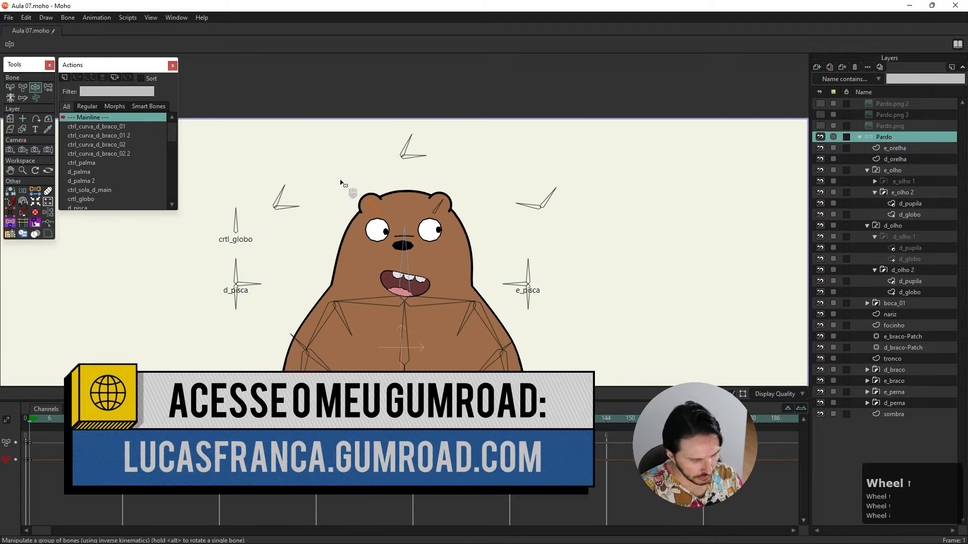